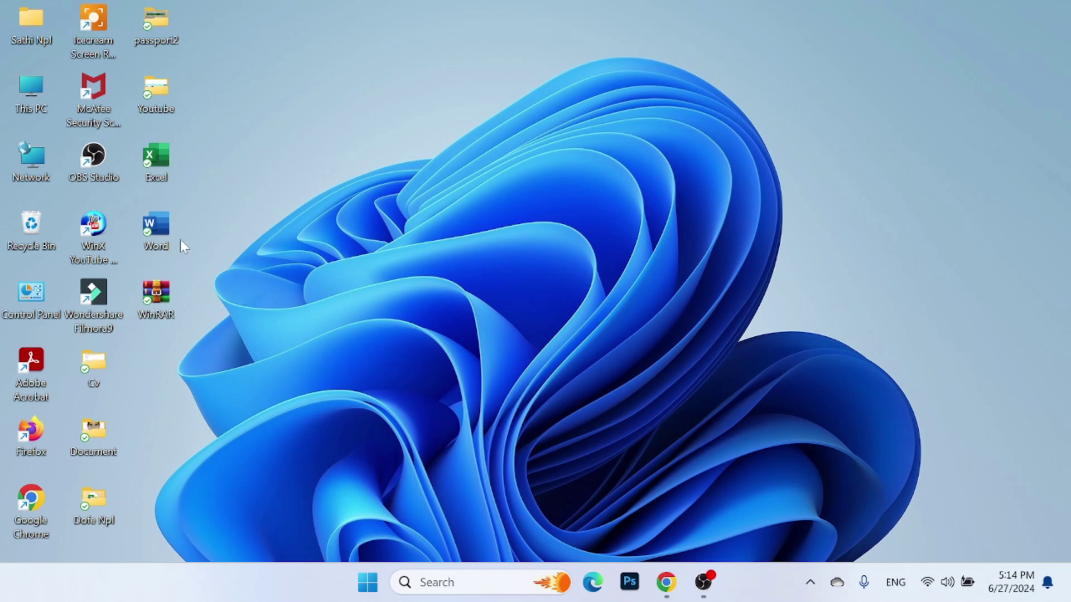
Step: Launch Word and insert the 'Picture' photo from the Document folder
double_click(151, 234)
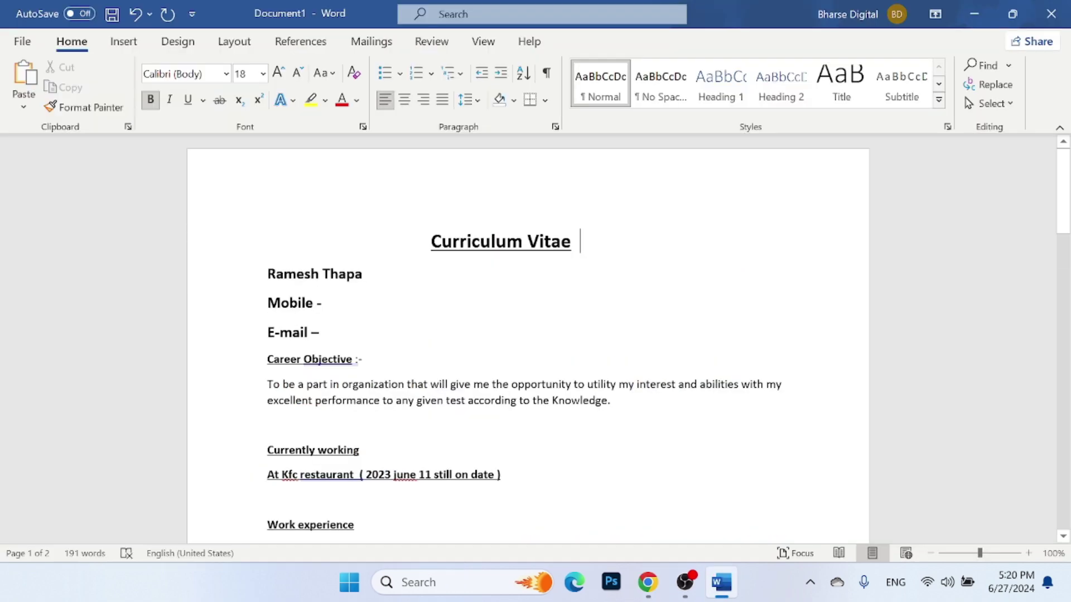
click(124, 43)
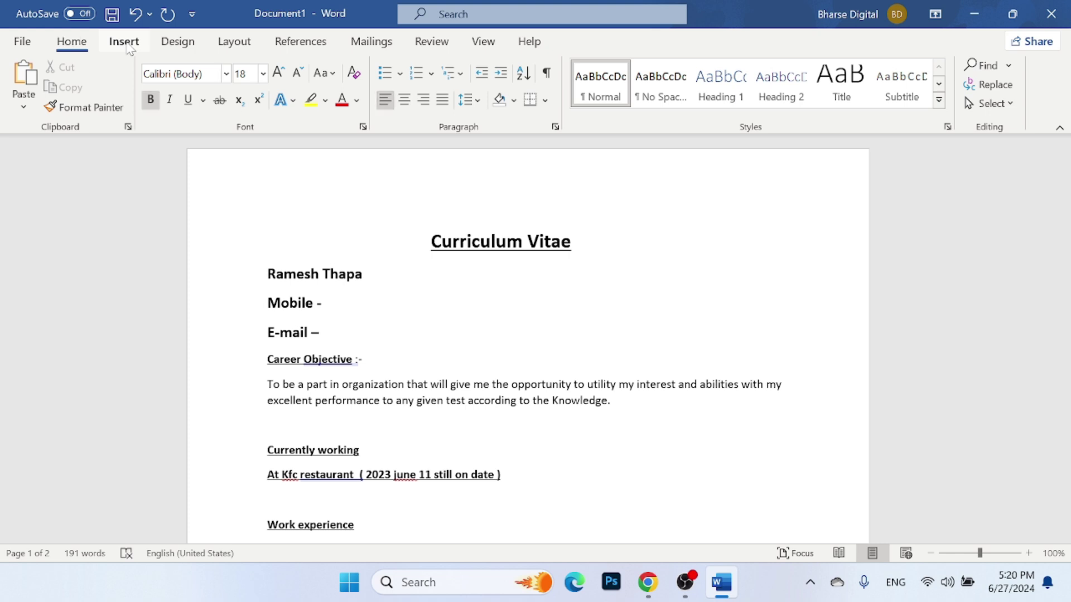
click(175, 83)
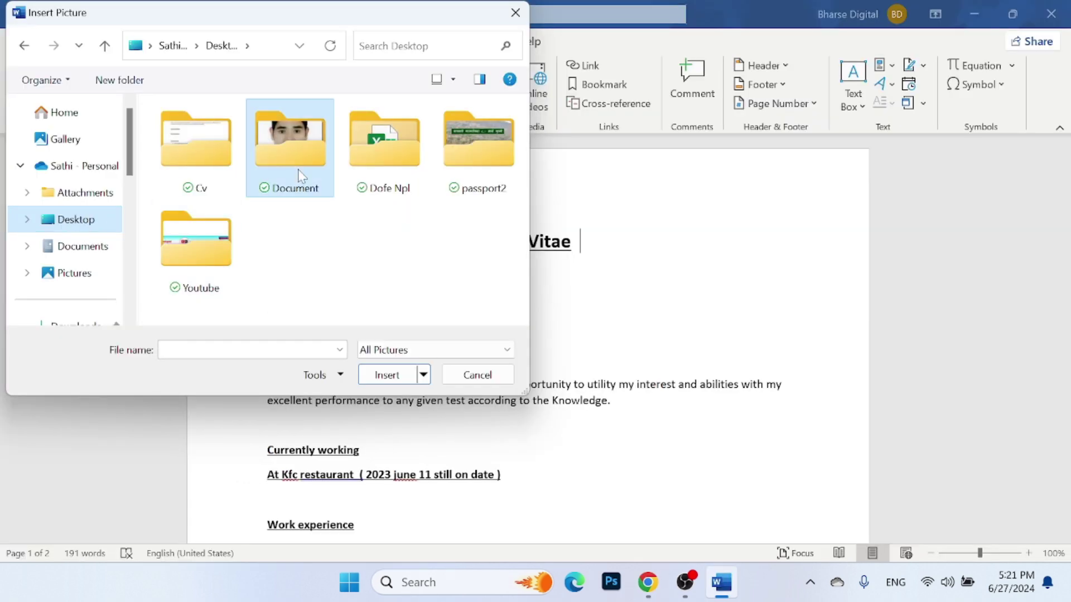
double_click(298, 170)
click(436, 186)
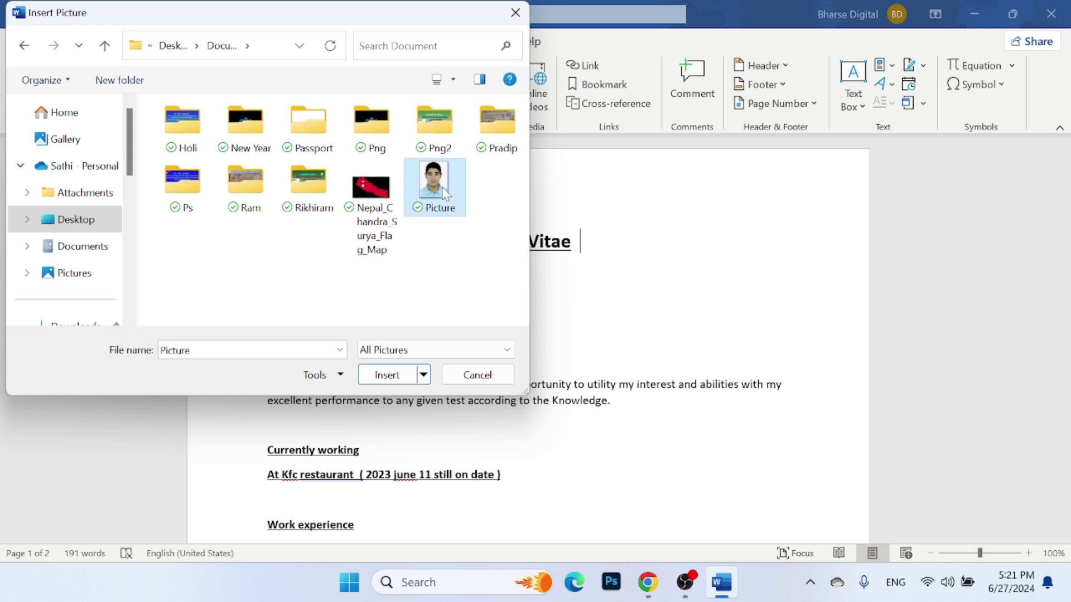
click(387, 375)
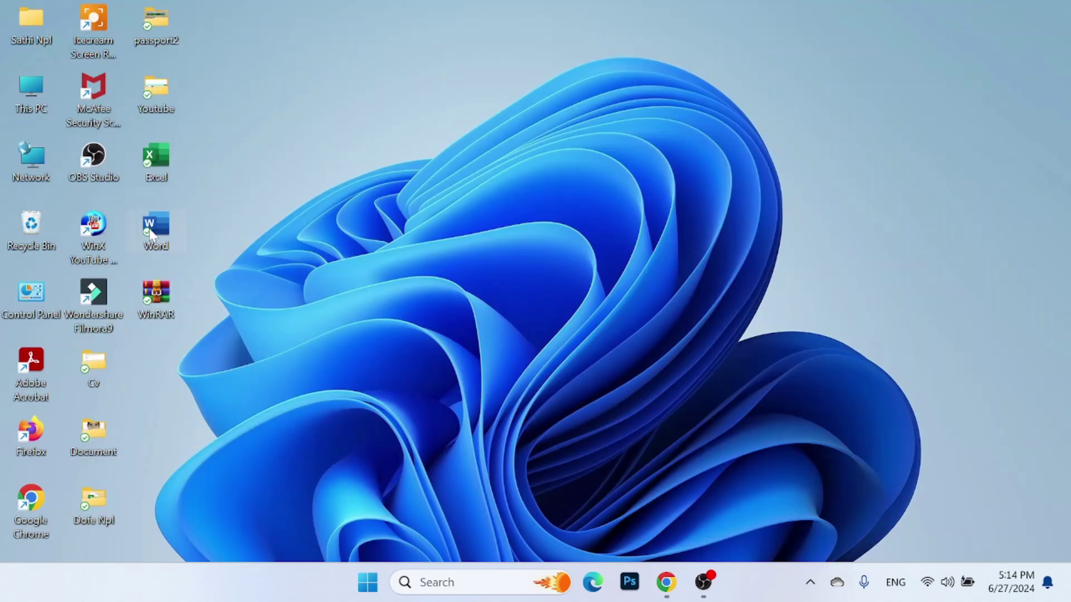
Step: Relaunch Word, create a blank document, paste the CV text and return to the top
double_click(151, 235)
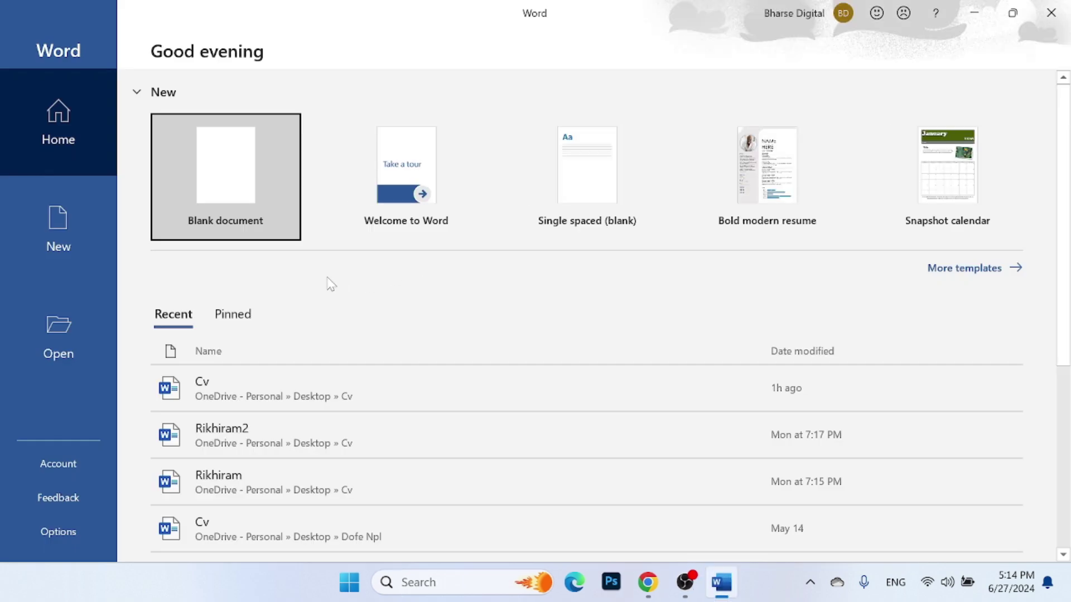
click(211, 181)
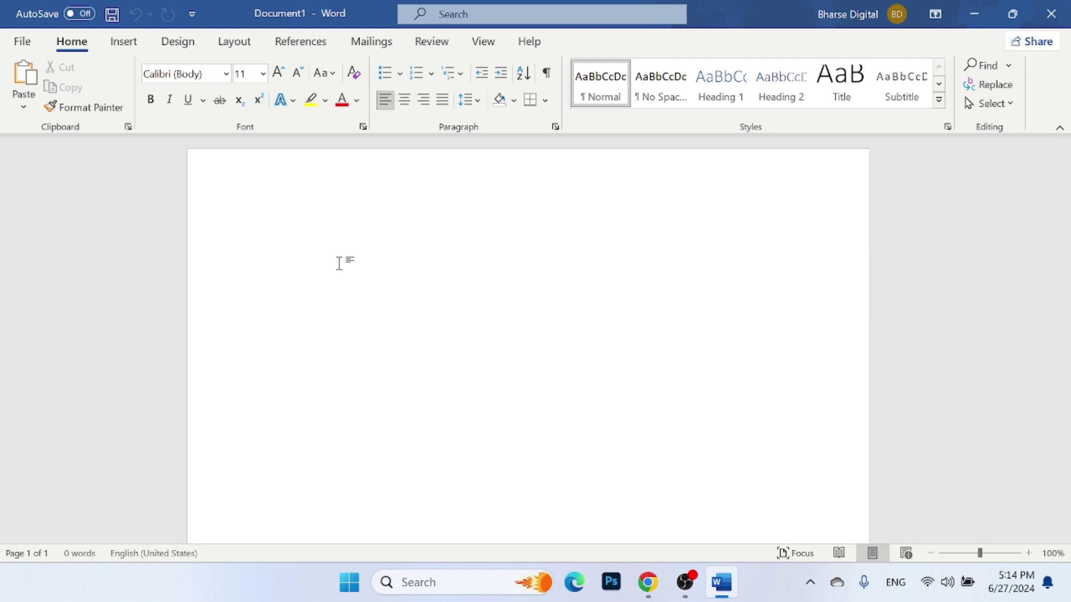
key(ctrl+v)
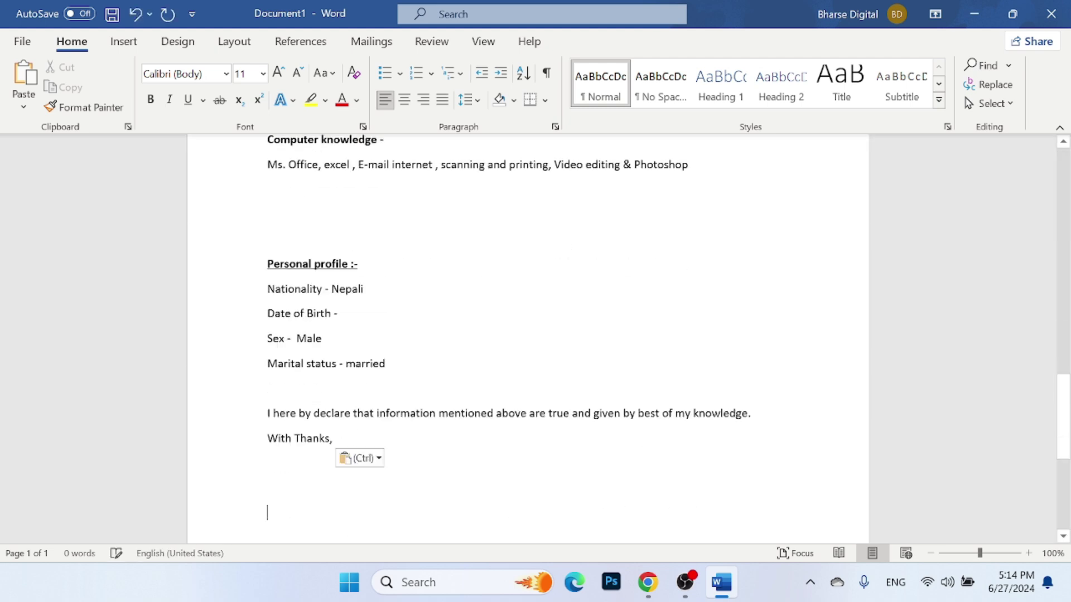
scroll(528, 335, up, 3)
scroll(527, 335, up, 5)
scroll(529, 334, up, 5)
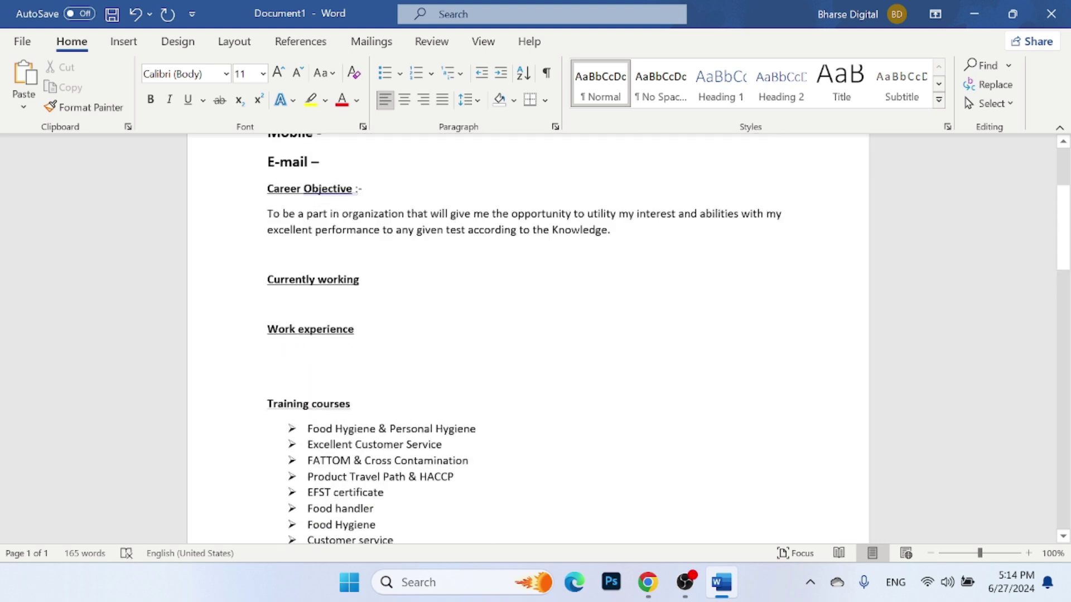
scroll(528, 334, up, 3)
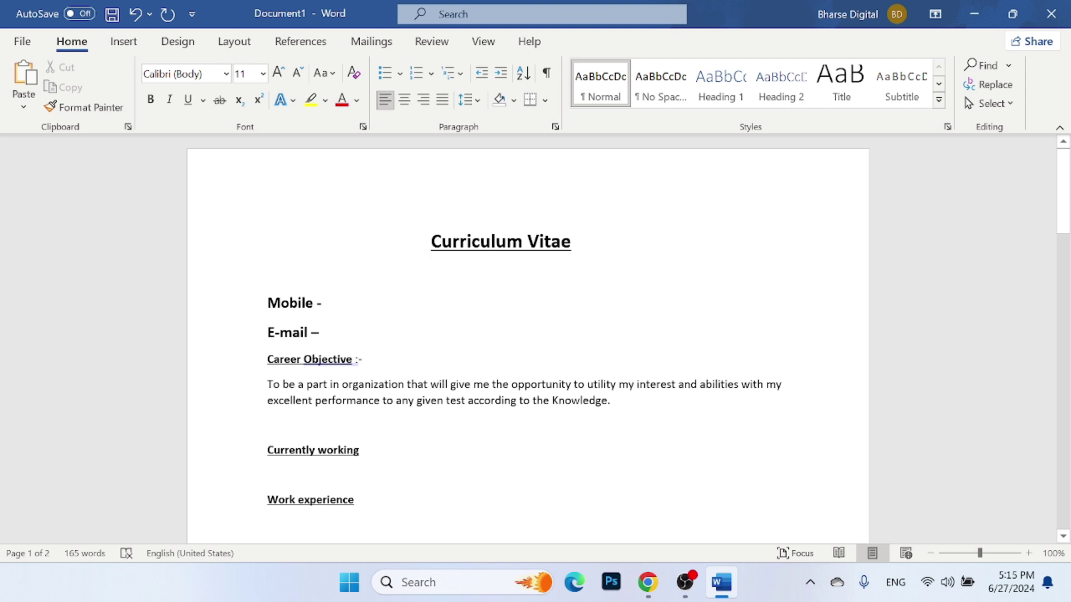
Step: Type the applicant's name below the title, capitalising the surname, and add a line after Currently working
click(267, 274)
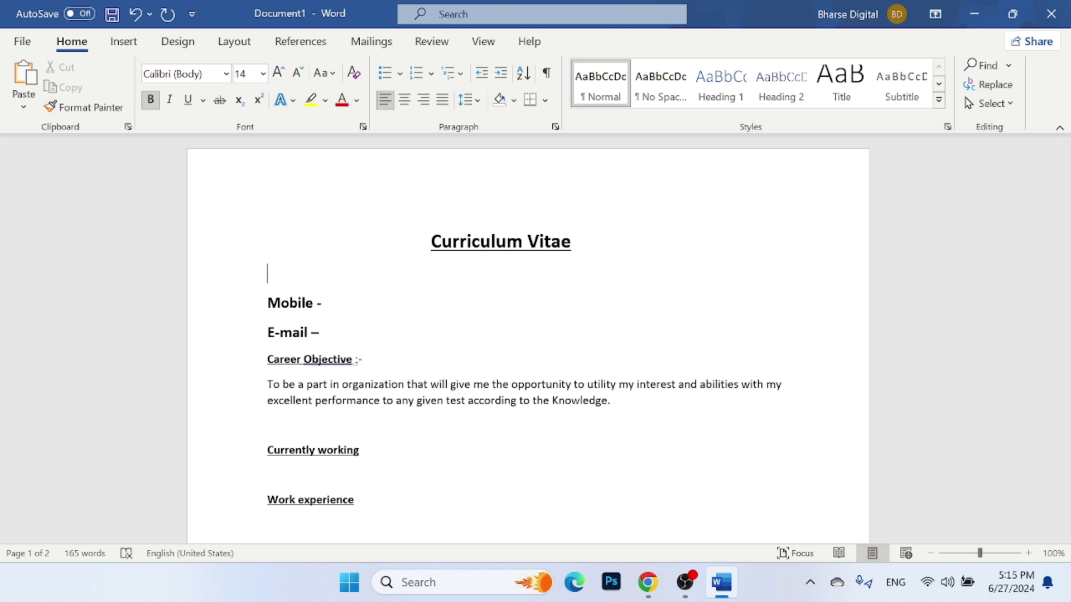
text(Ramesh thapa)
click(328, 273)
key(BackSpace)
text(T)
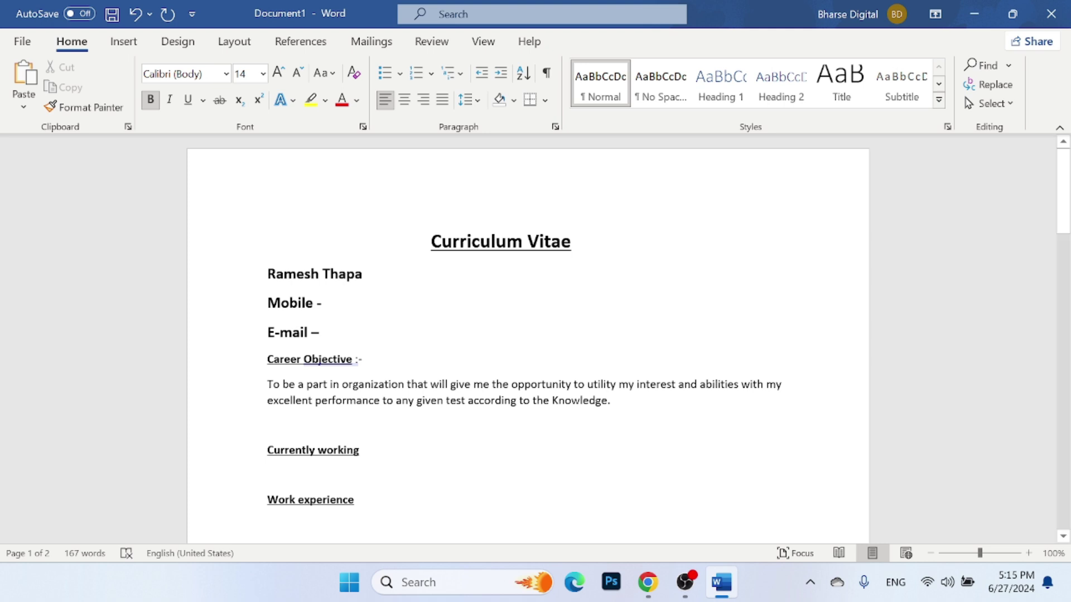
click(360, 450)
key(Return)
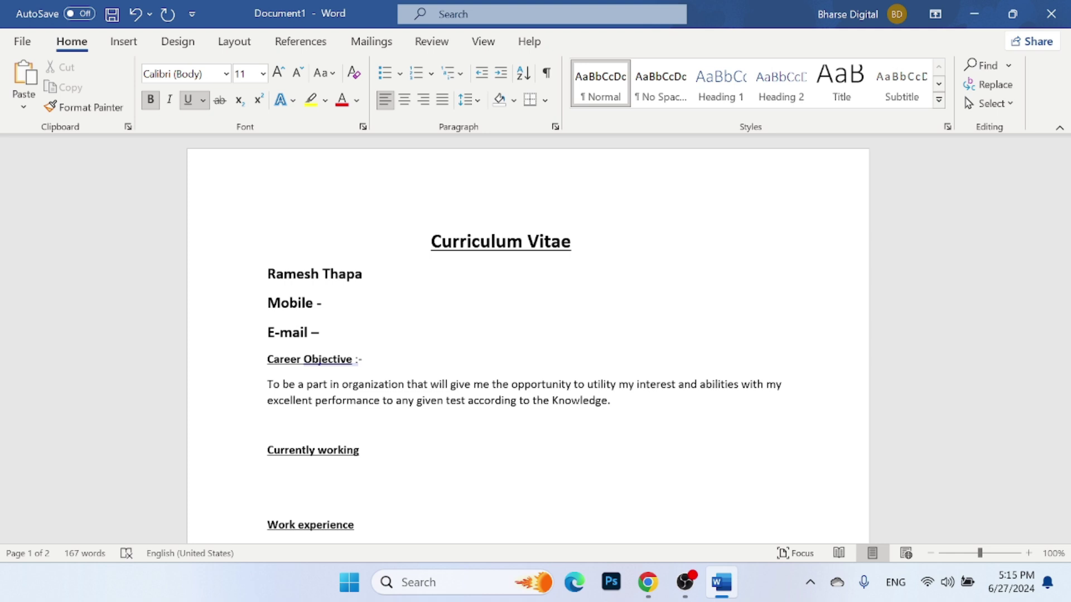
Step: Enter the Kfc restaurant job line (2023 june 11 still on date) under Currently working
text(Kfc )
text(restaurant)
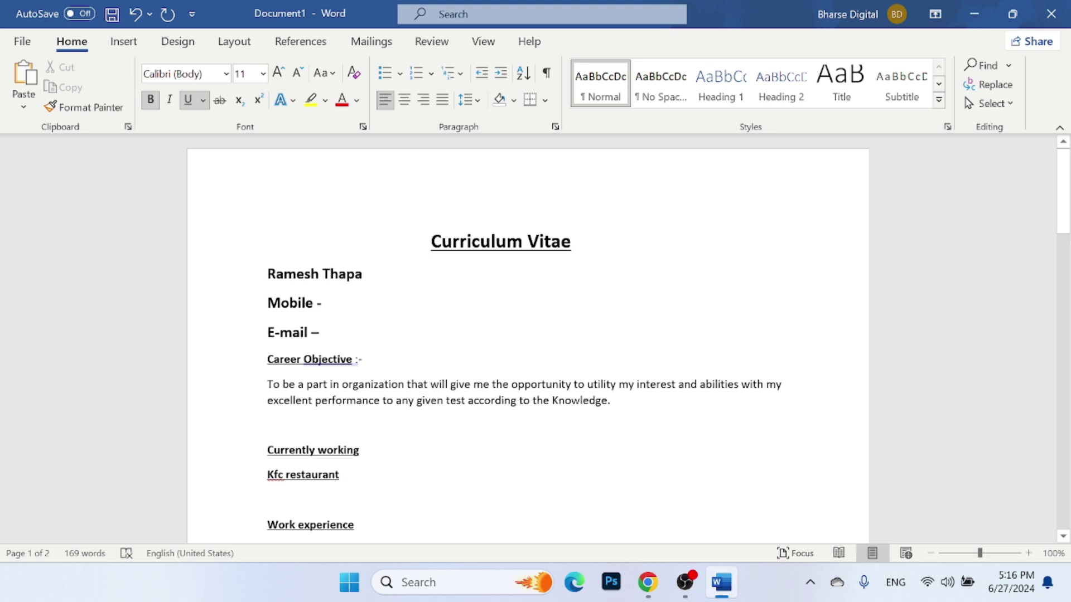
text( At )
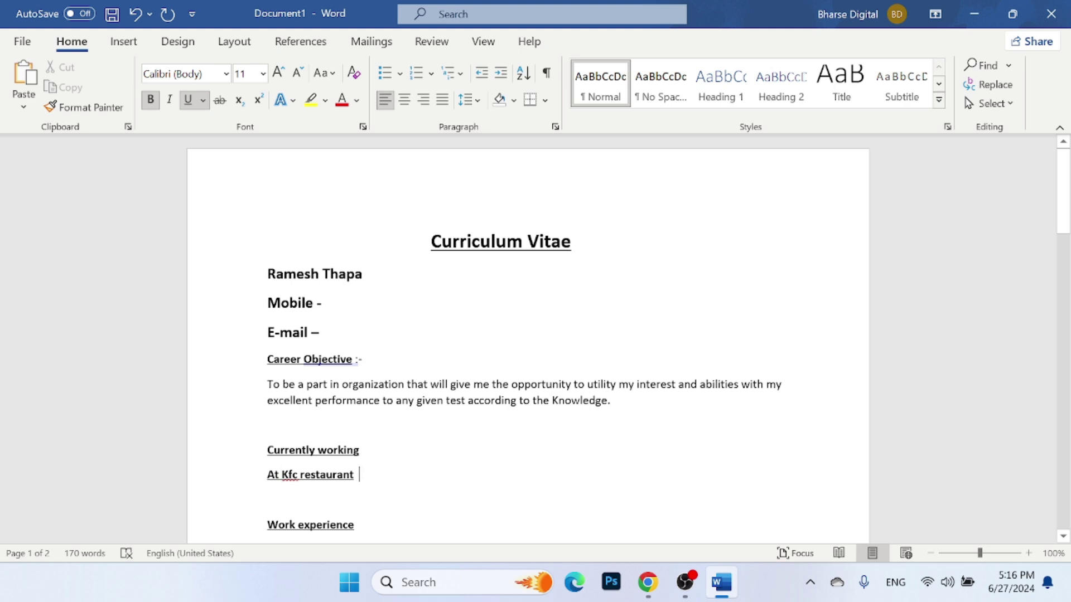
text(()
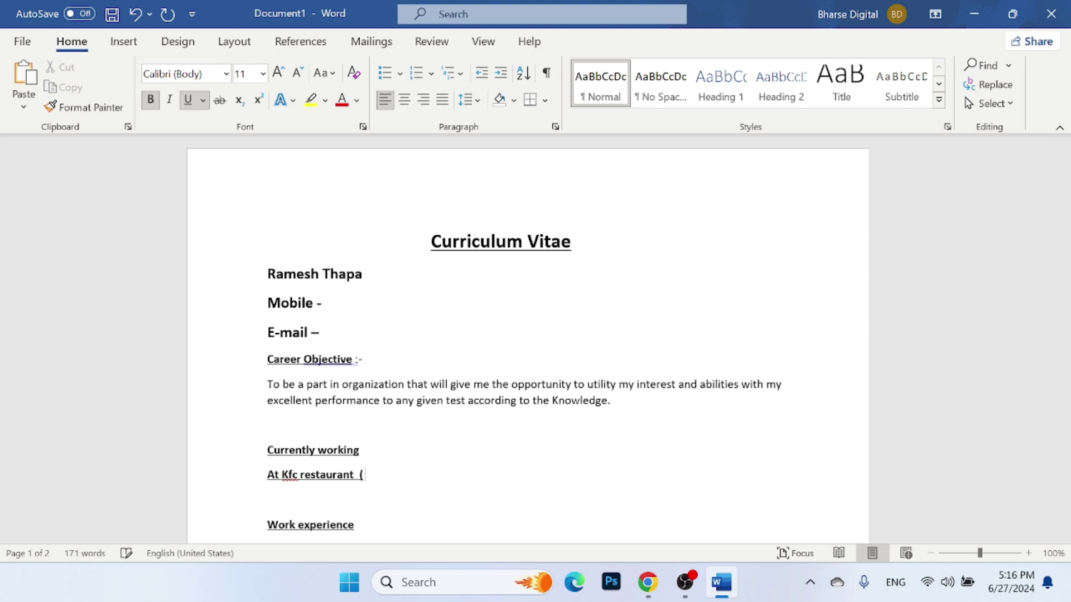
text(2023)
text( june 11 )
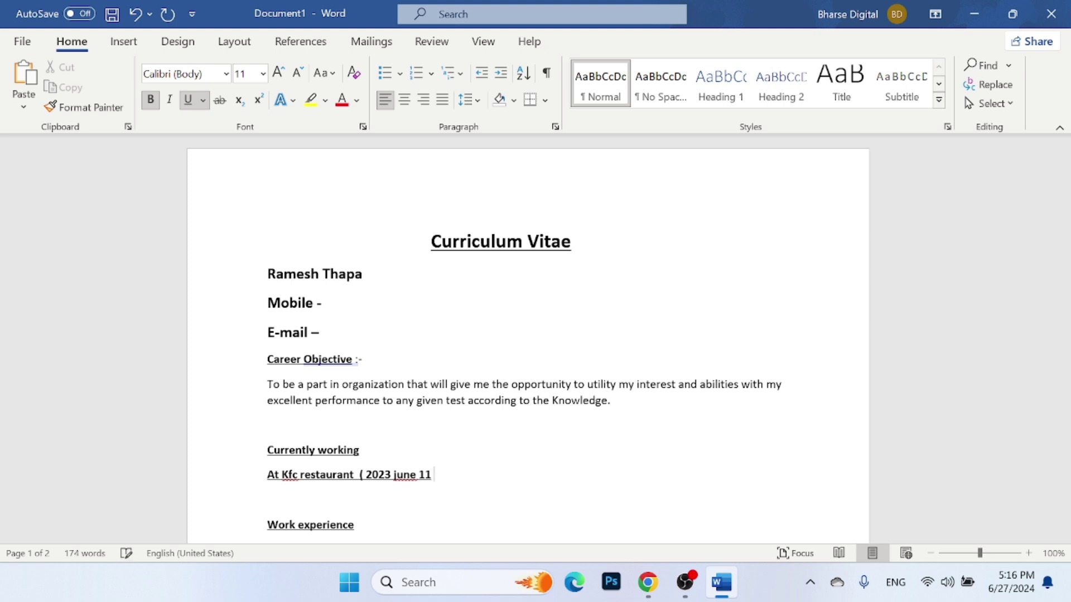
text(sit)
text(l on date )
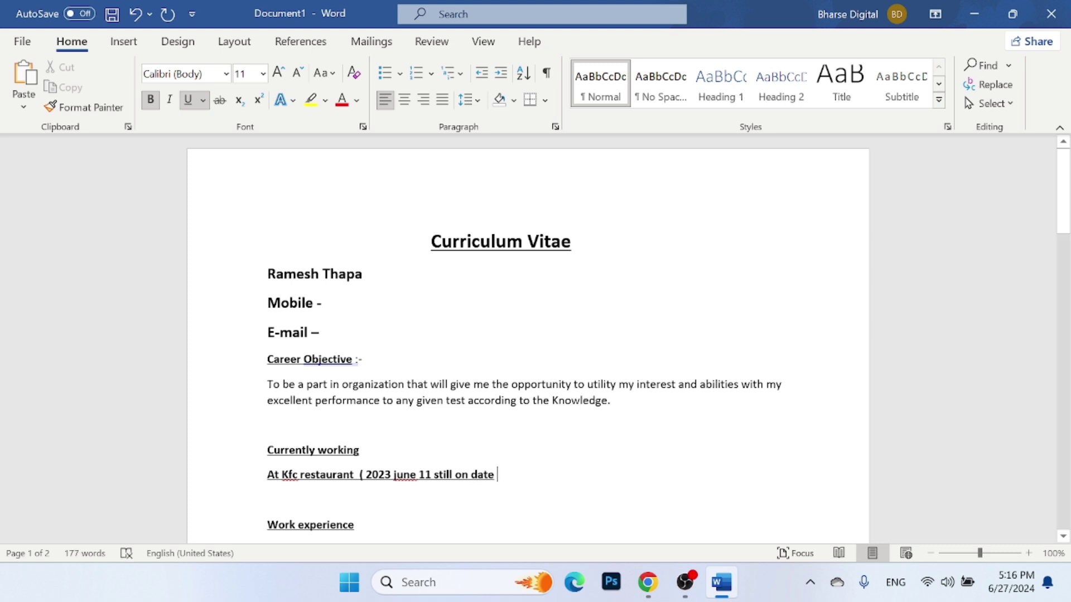
text())
Step: Add "3 years' work experience at kathmandu hotel" under the Work experience heading
scroll(526, 334, down, 3)
click(354, 404)
key(Return)
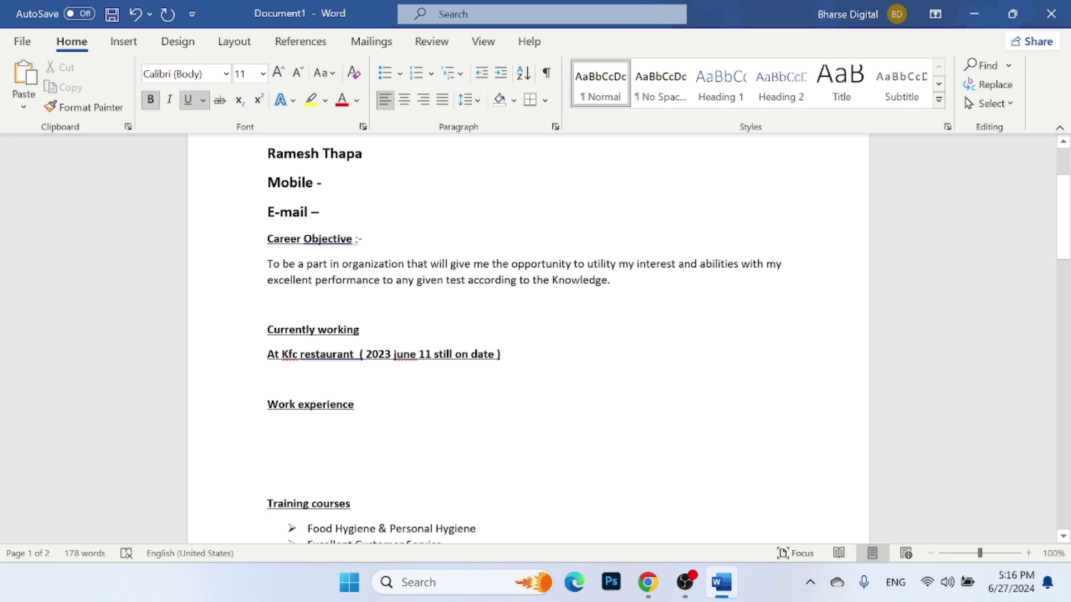
scroll(547, 449, down, 1)
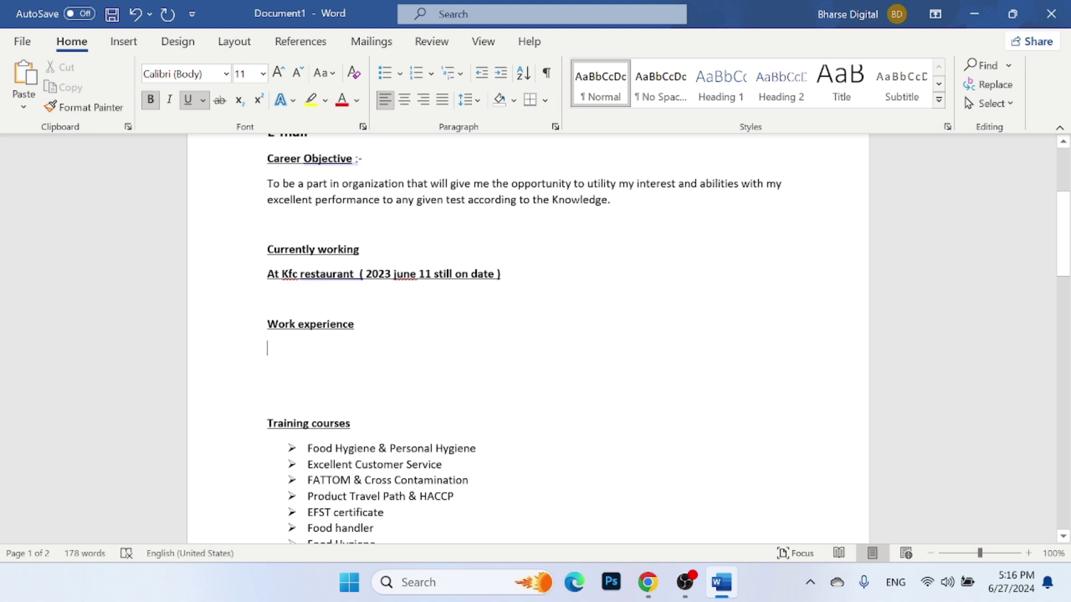
text(3 year work experience)
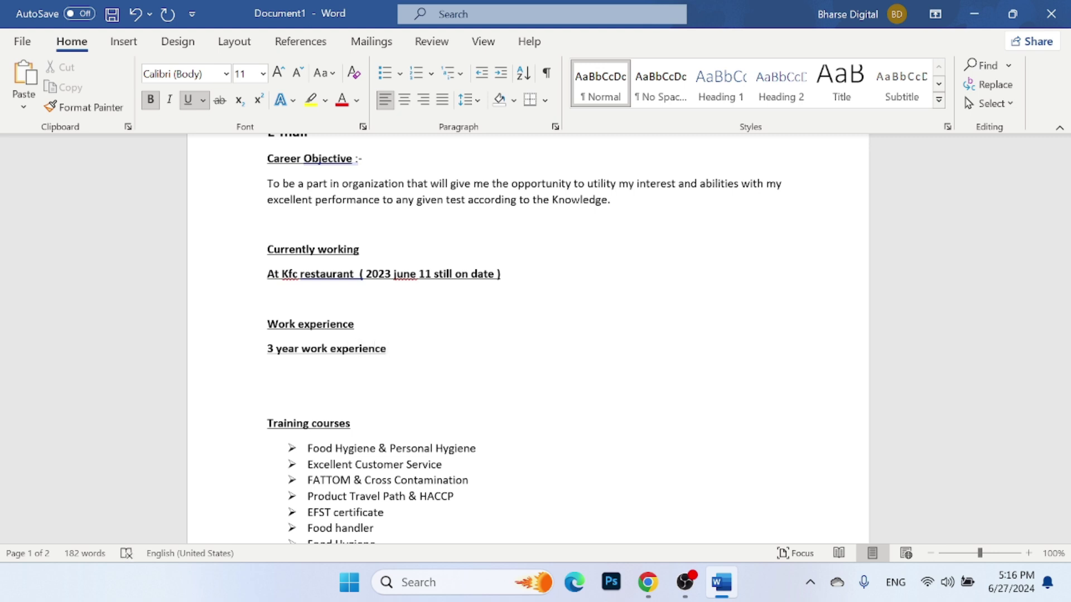
text( at kathmandu hotel)
key(Return)
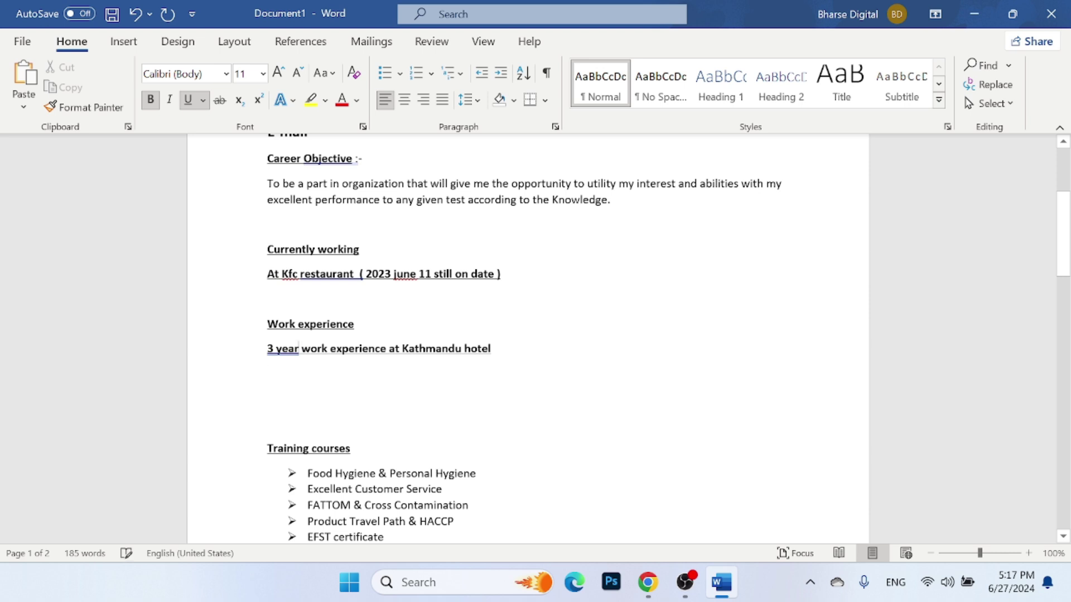
text(s)
click(524, 350)
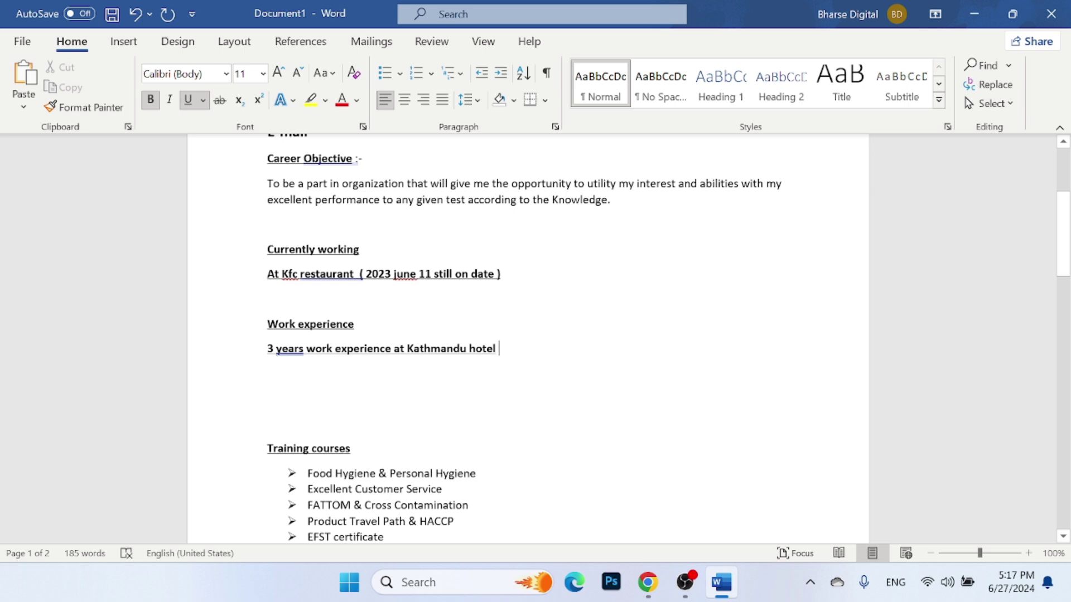
right_click(282, 349)
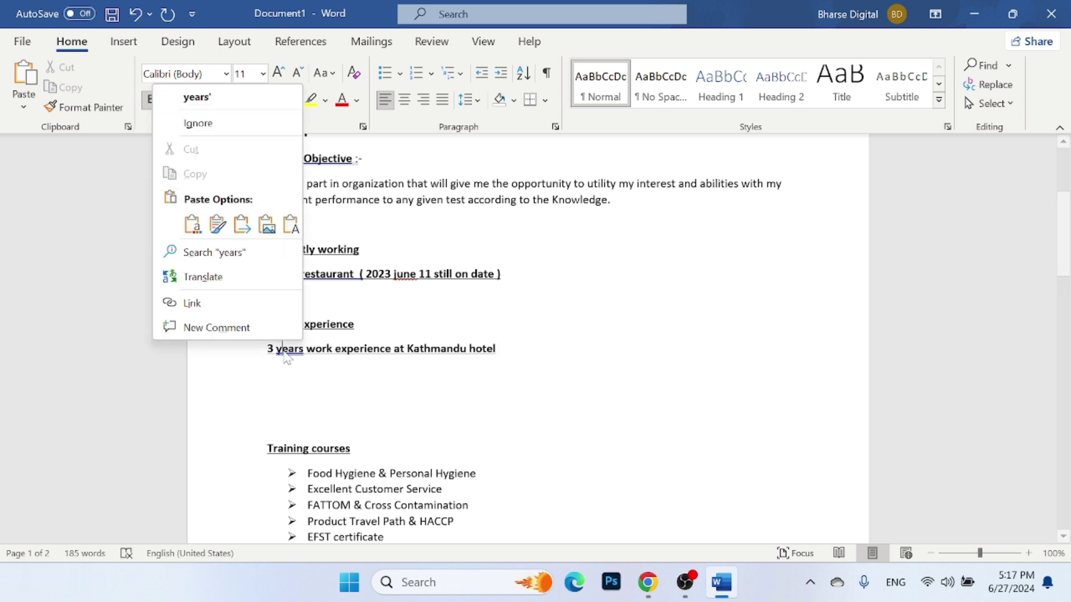
click(229, 95)
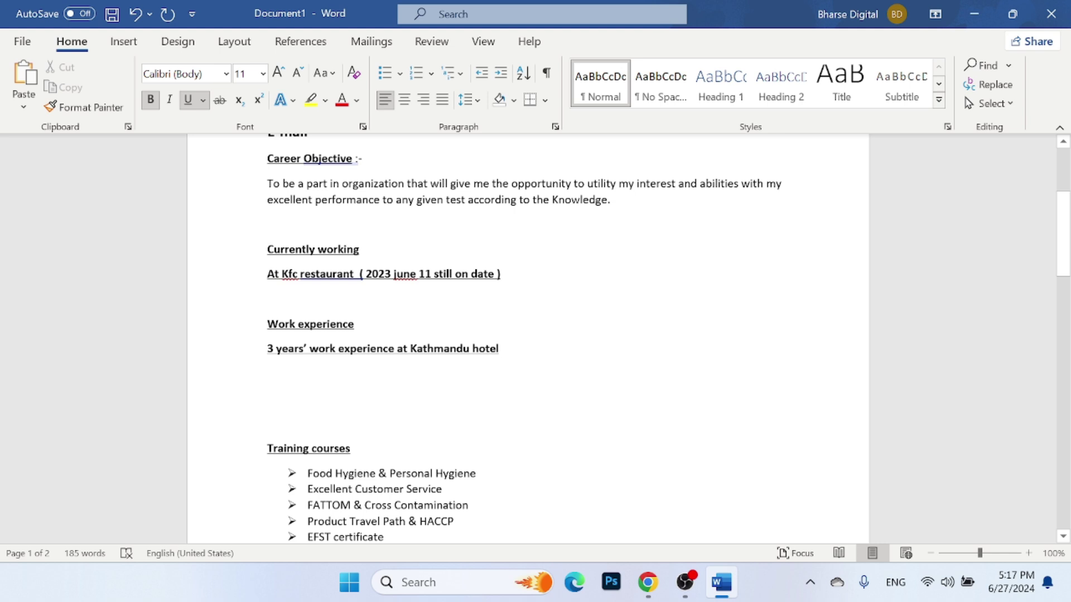
Step: Scroll down to the Training courses list and place the cursor after 'EFST certificate'
scroll(558, 336, down, 2)
scroll(558, 335, down, 2)
scroll(558, 335, down, 1)
scroll(558, 334, down, 1)
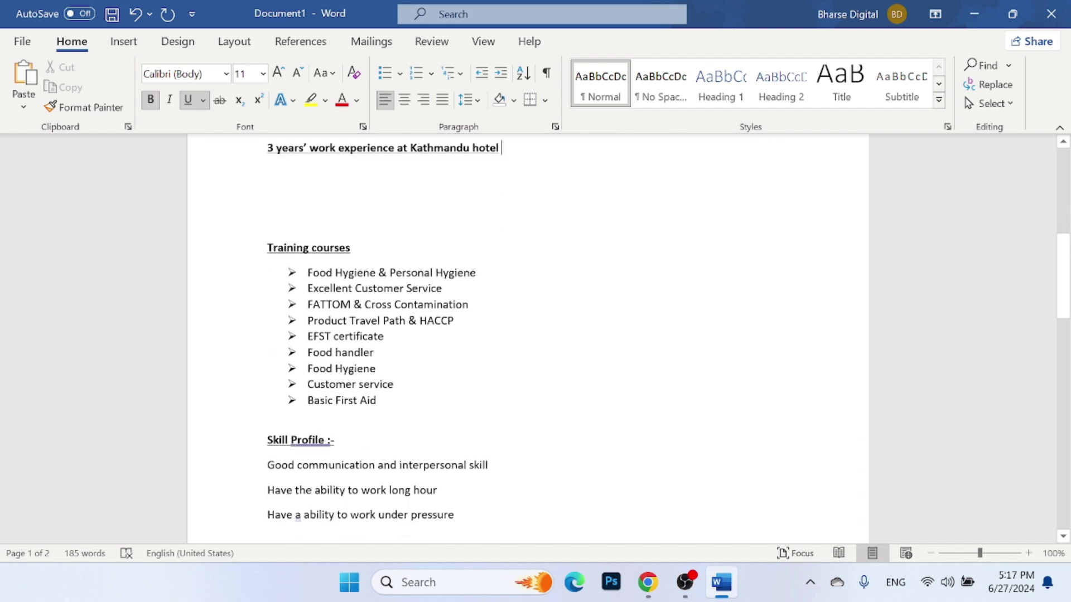
click(387, 336)
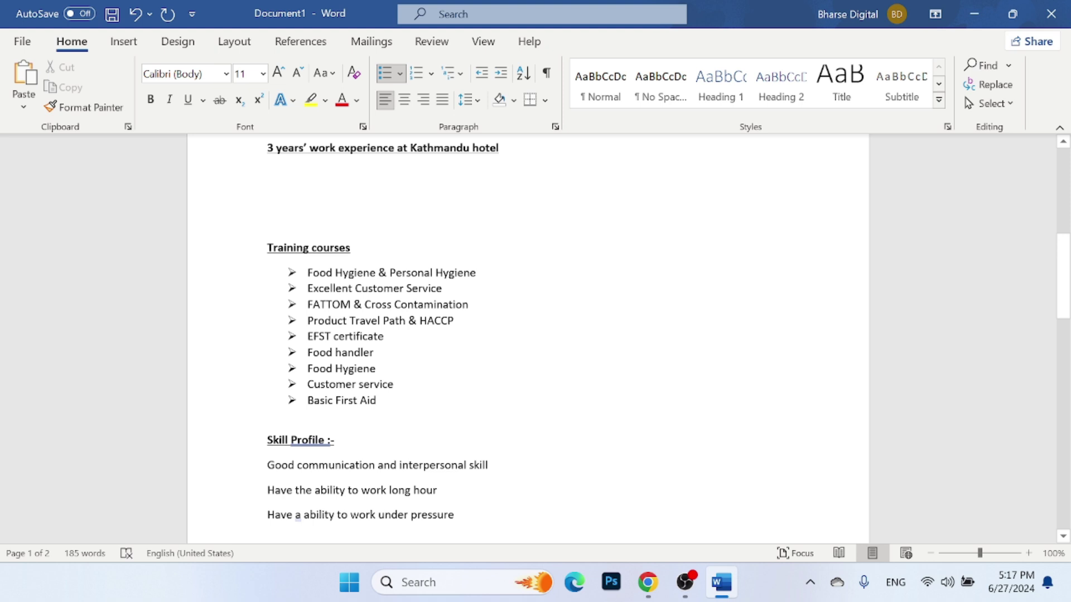
Step: Wrap HACCP in brackets in the Product Travel Path training course entry
click(420, 320)
text(()
key(End)
text())
scroll(528, 335, down, 3)
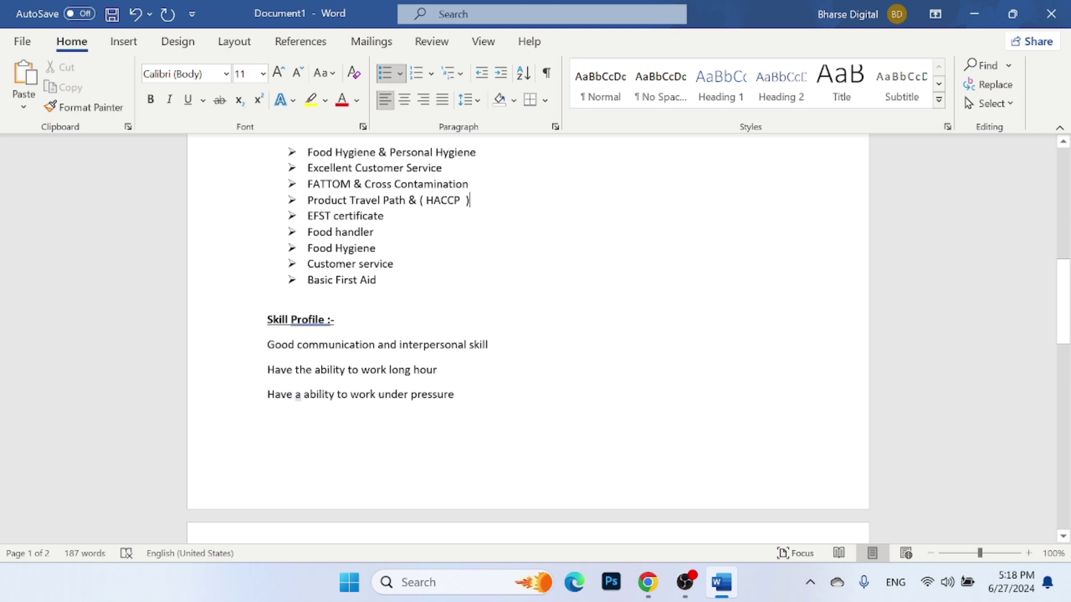
scroll(527, 335, down, 2)
scroll(528, 335, down, 1)
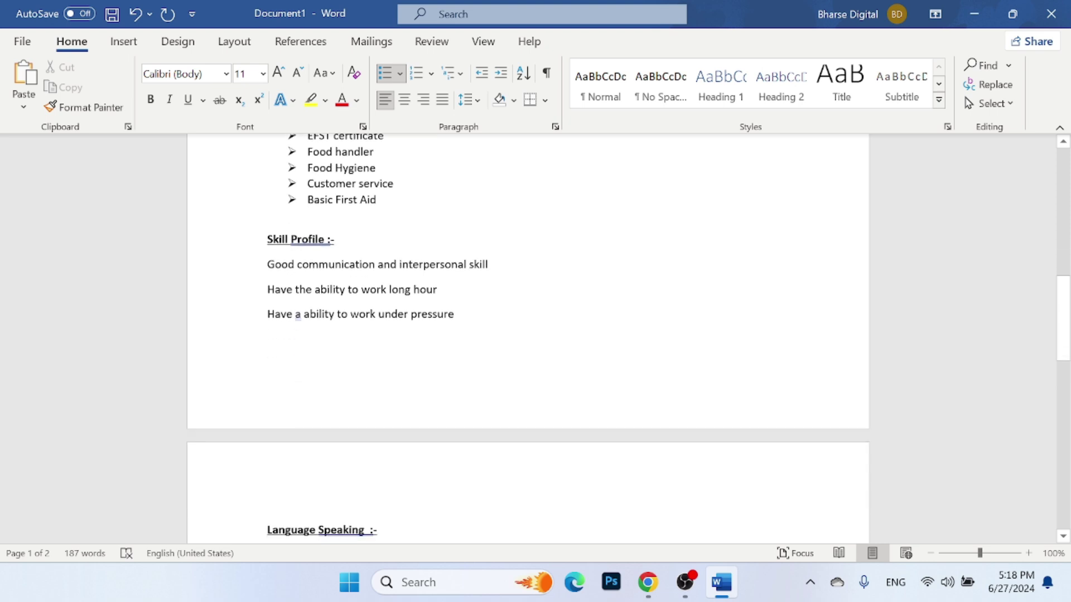
scroll(530, 355, down, 1)
scroll(531, 355, down, 2)
Step: Add '10 pass 11 +2' on a new line under Education Qualification
scroll(530, 355, down, 1)
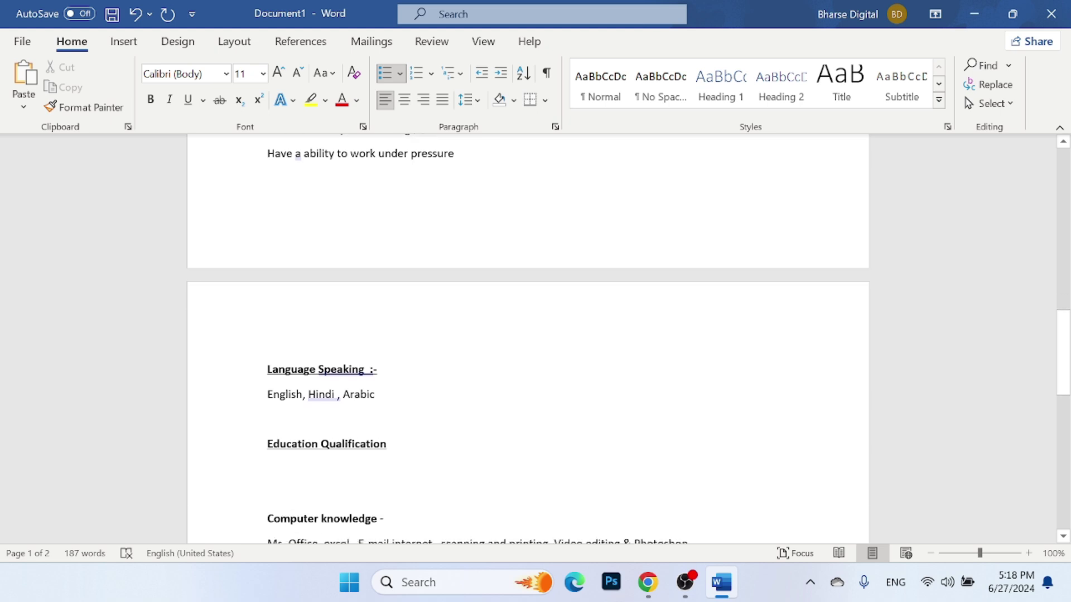
scroll(531, 356, down, 1)
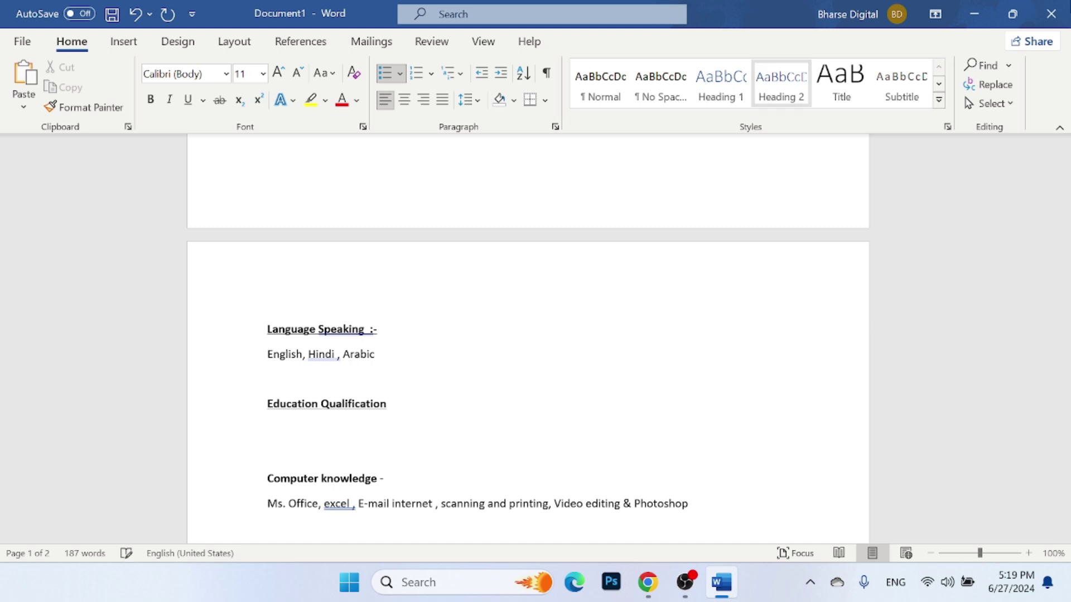
click(388, 404)
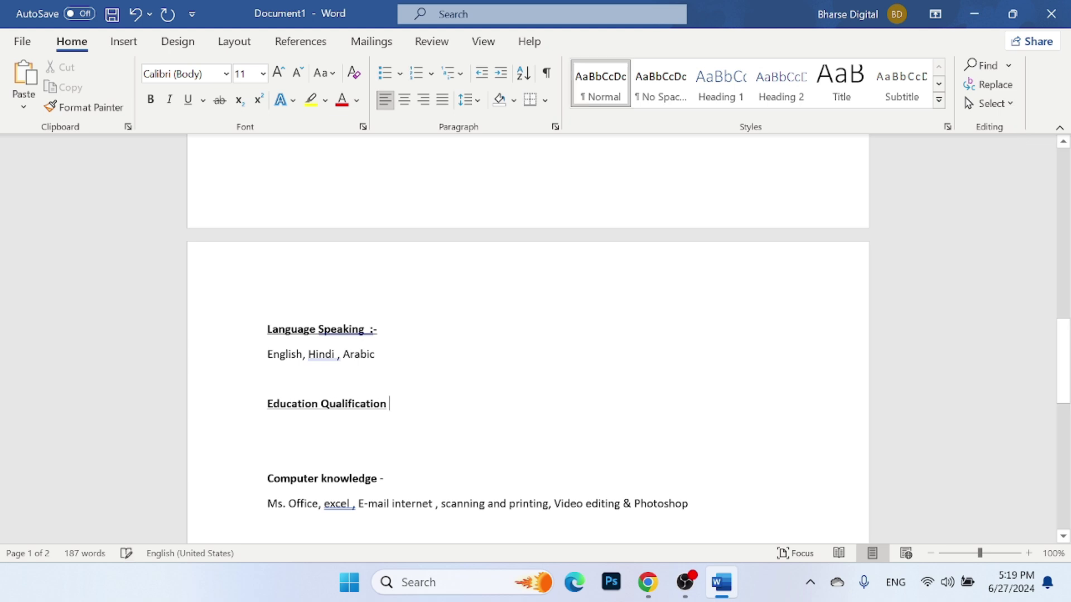
key(Return)
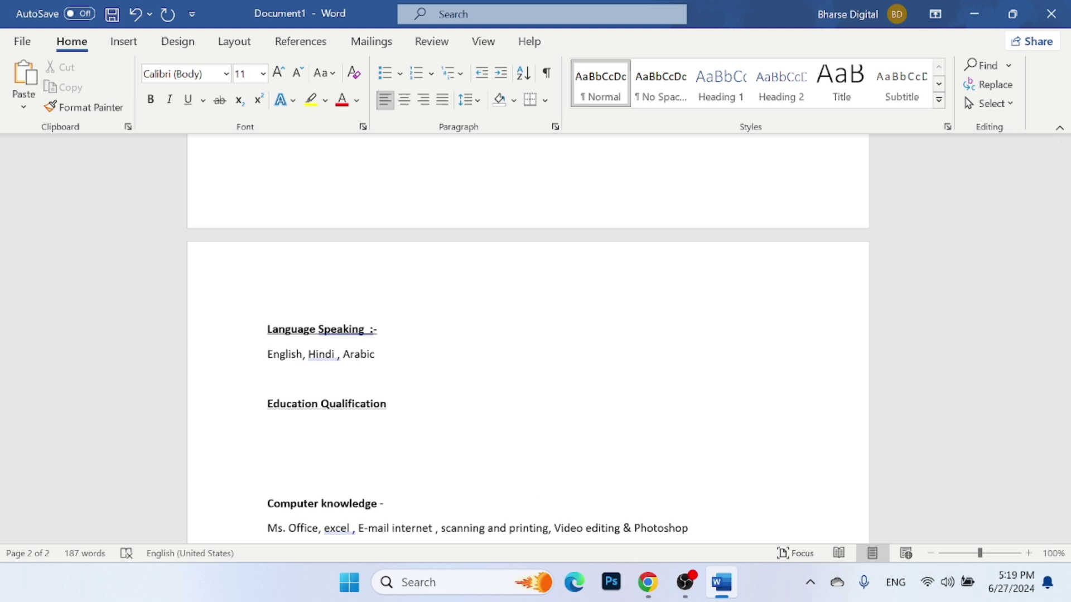
text(10 pass )
text(11)
text( =2)
key(BackSpace)
key(BackSpace)
text(+2)
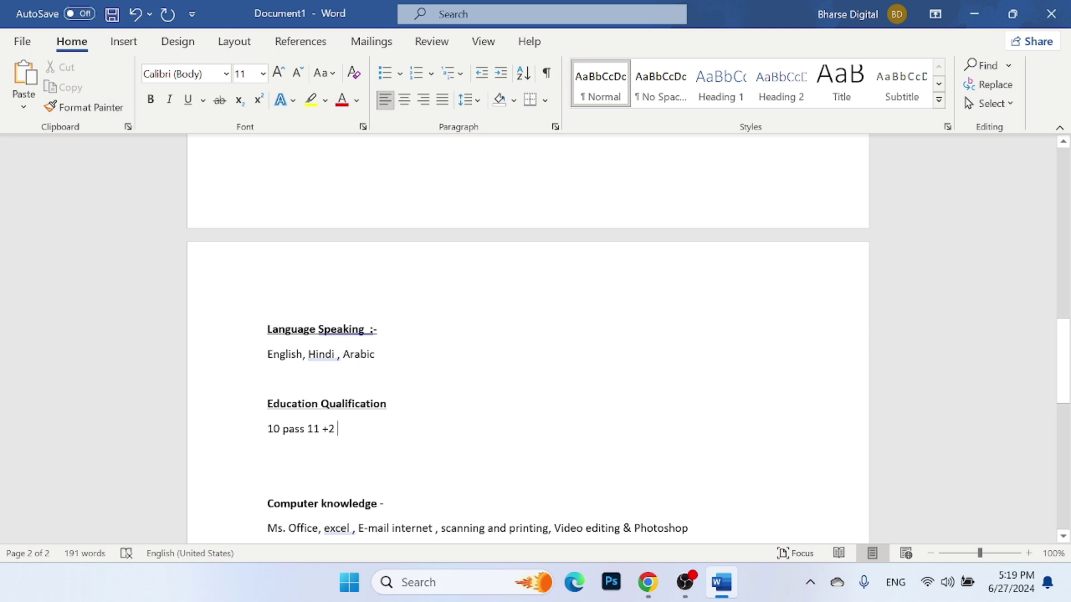
scroll(528, 335, down, 3)
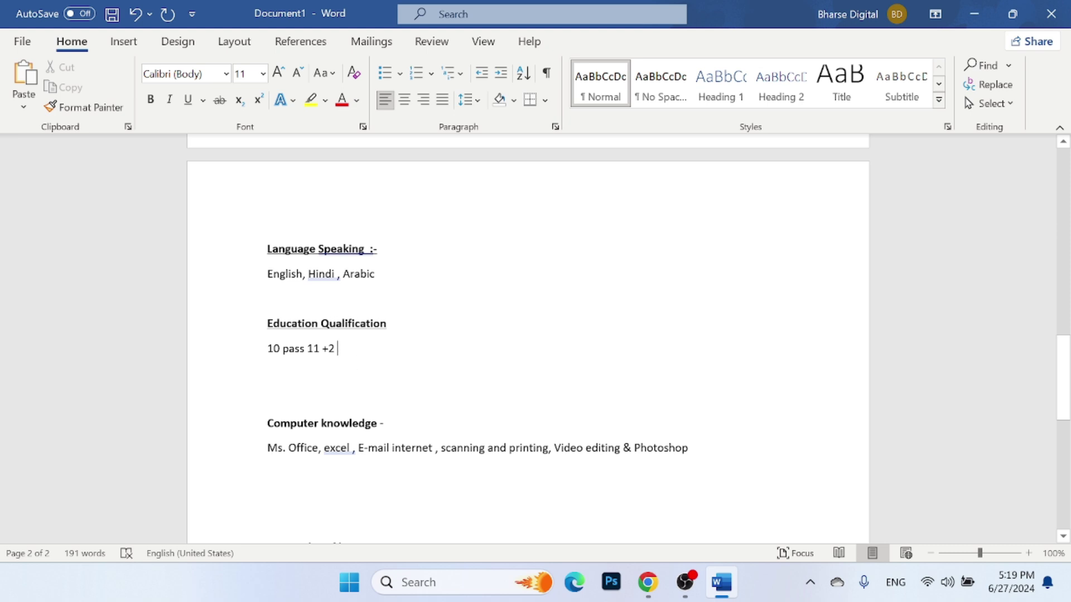
scroll(443, 356, down, 2)
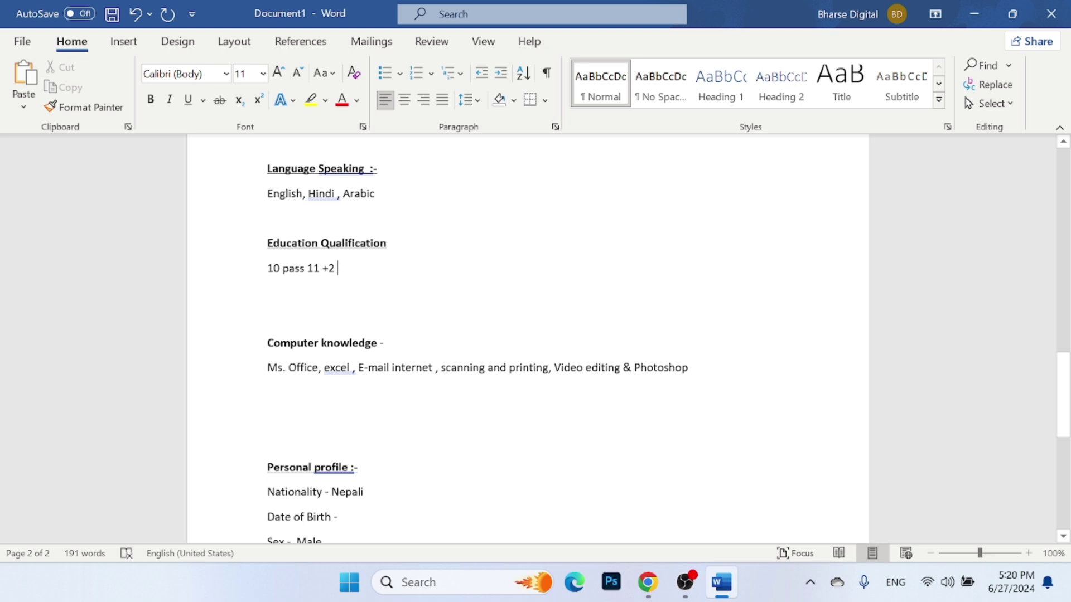
scroll(528, 335, down, 1)
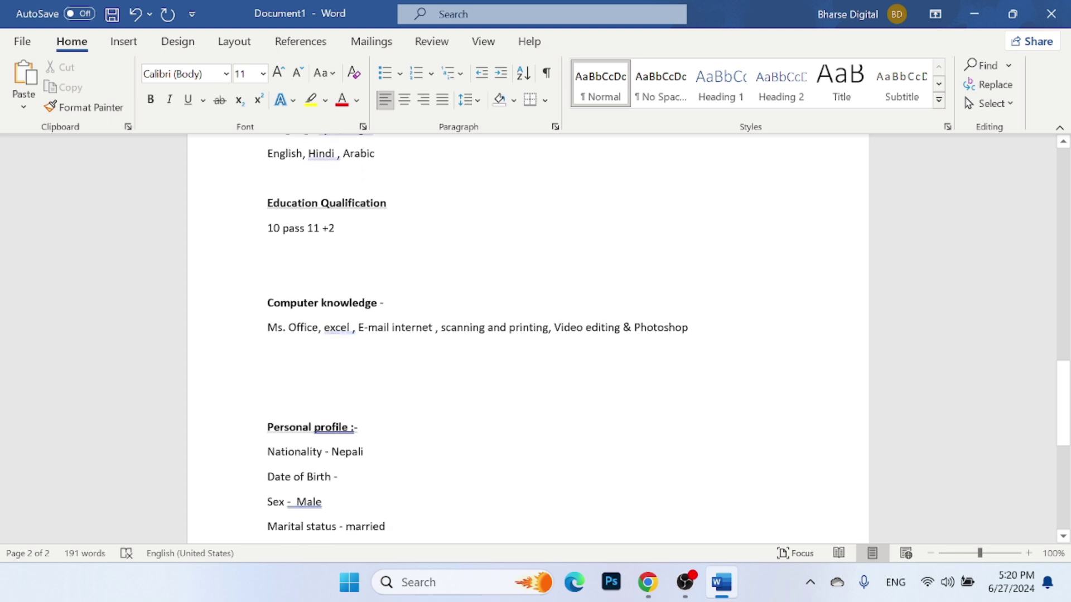
Step: Scroll down to 'With Thanks,' at the CV's end, then back up to the title
scroll(528, 335, down, 1)
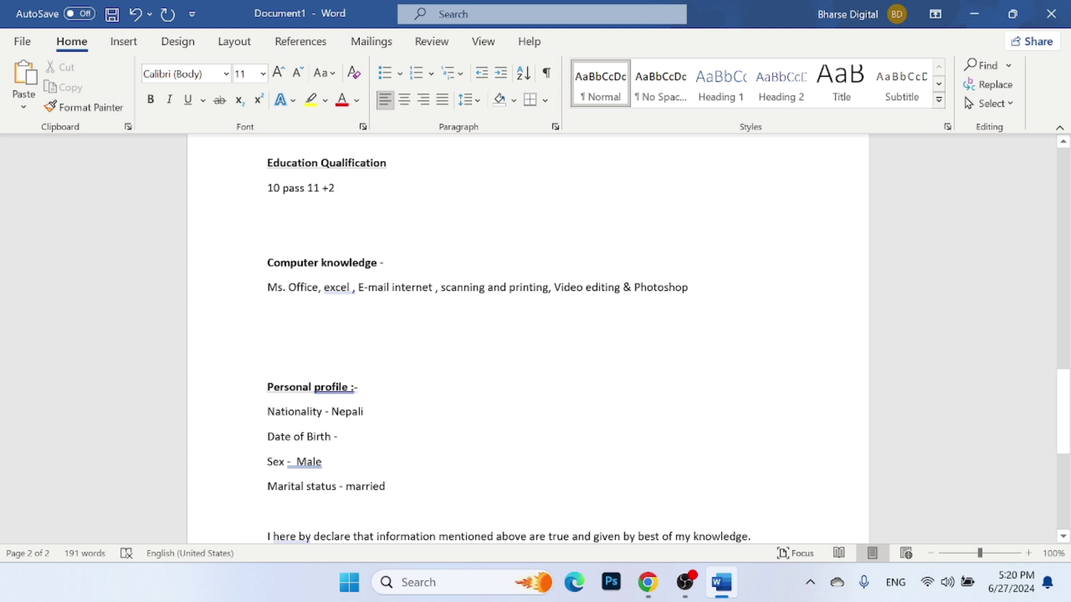
scroll(528, 335, down, 2)
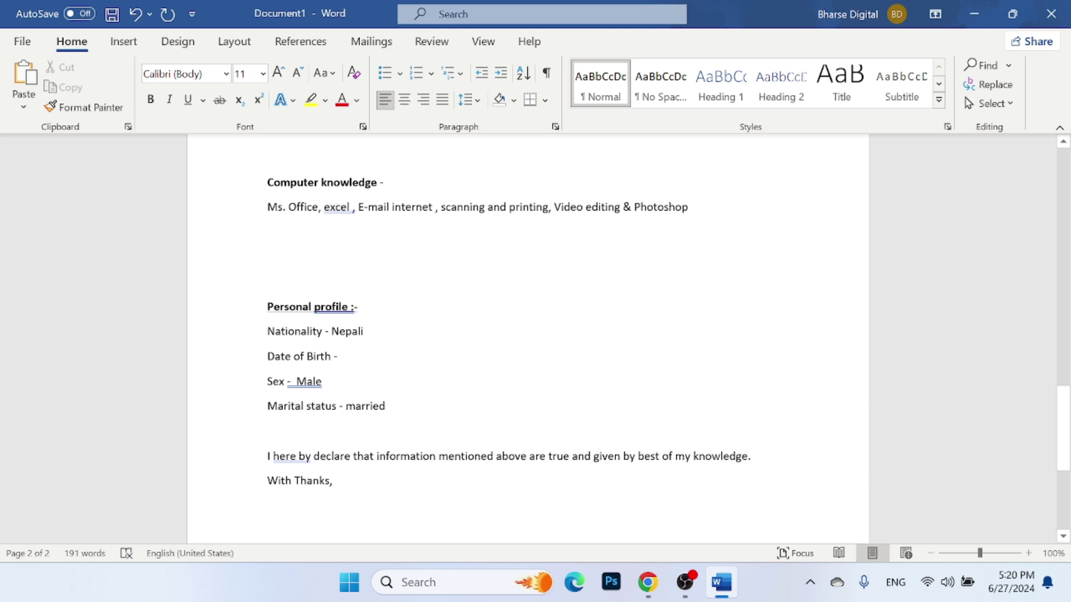
scroll(528, 336, down, 1)
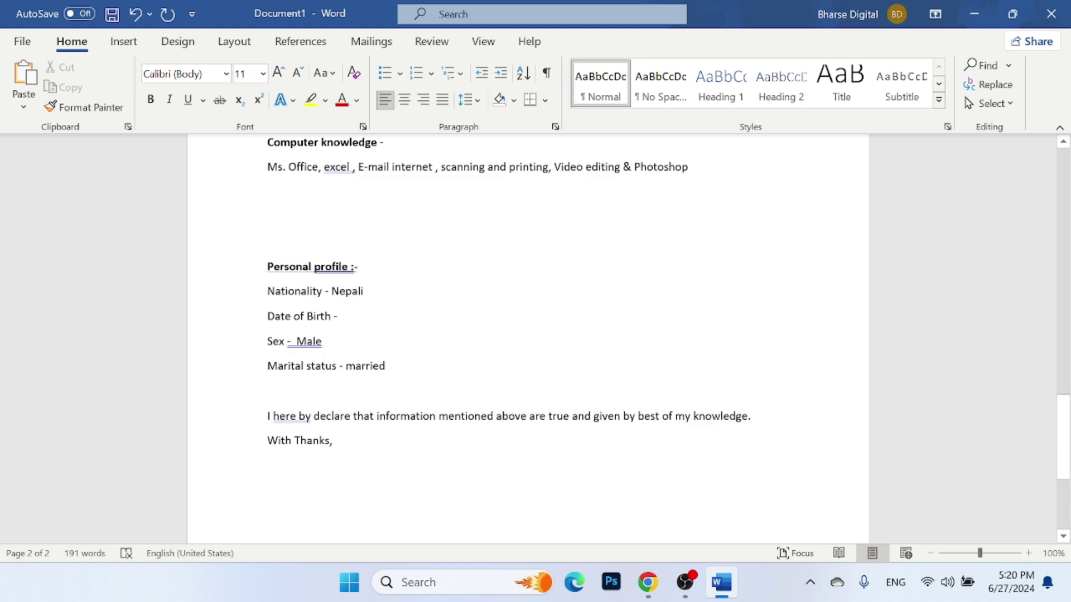
scroll(528, 335, down, 2)
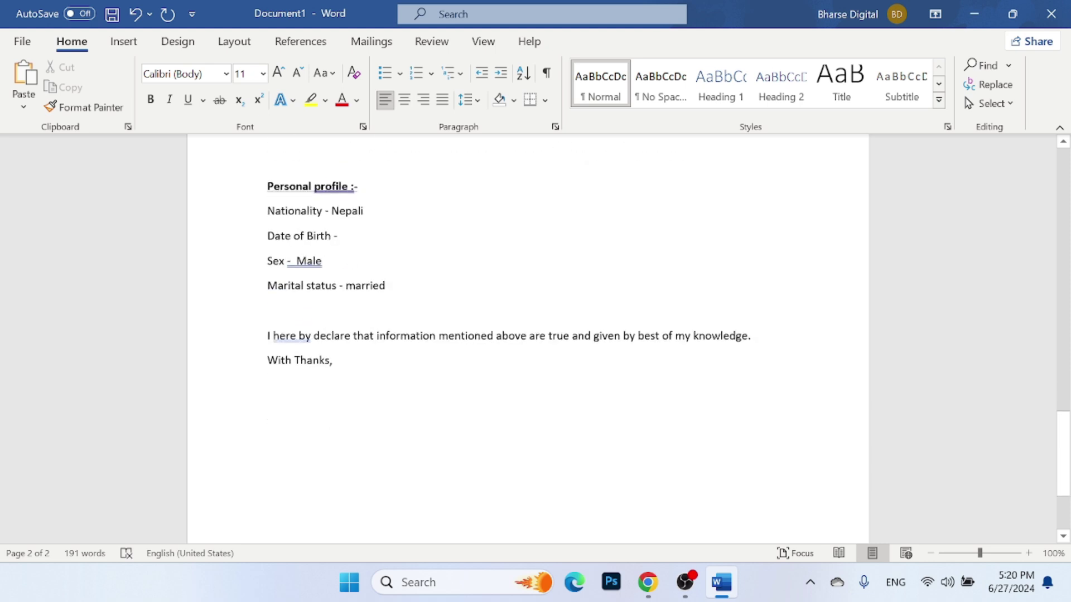
scroll(528, 335, down, 1)
scroll(528, 334, up, 1)
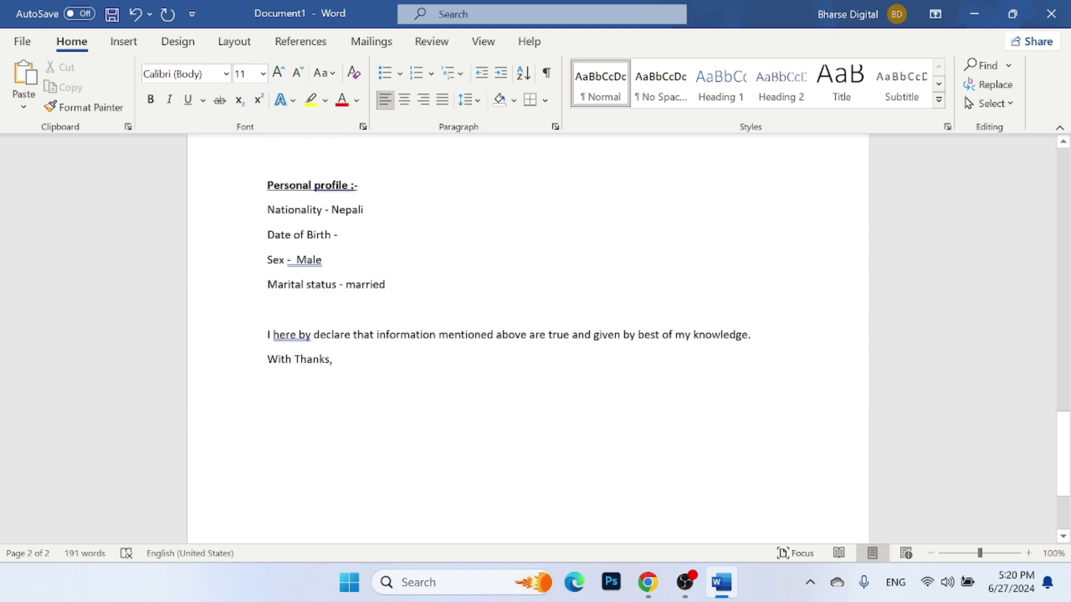
scroll(528, 335, up, 7)
scroll(527, 335, up, 6)
scroll(527, 335, up, 4)
scroll(527, 334, up, 5)
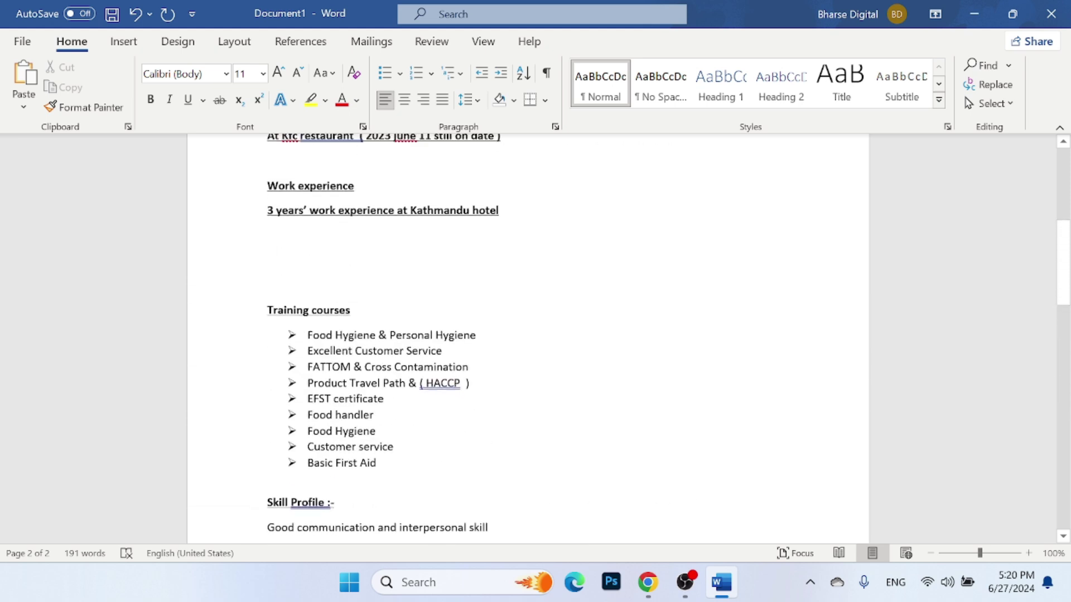
scroll(528, 335, up, 7)
scroll(528, 335, up, 2)
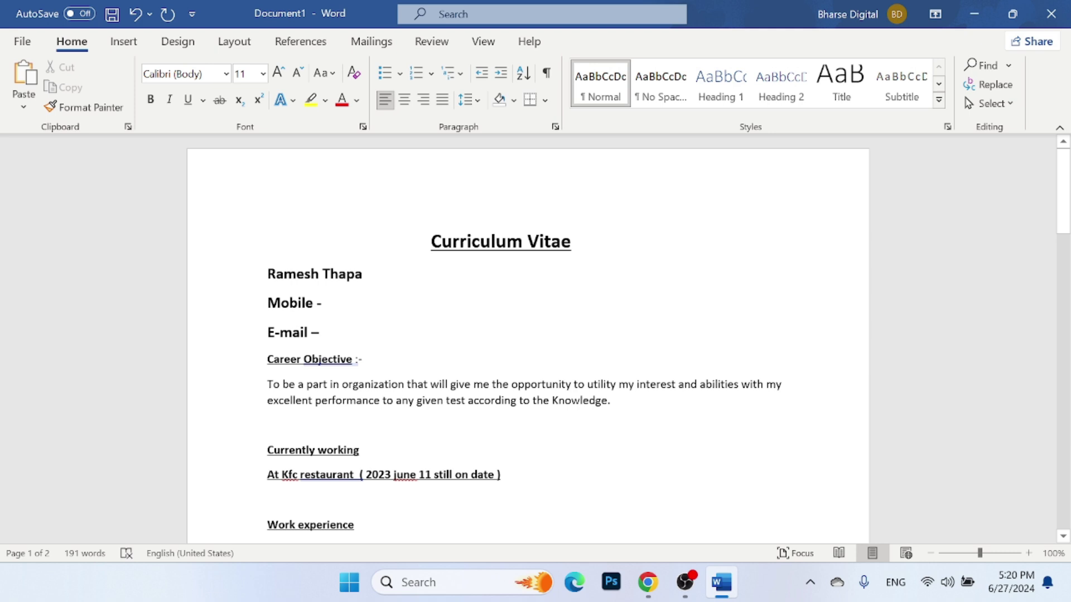
Step: Insert the 'Picture' photo from the Desktop's Document folder after the Curriculum Vitae title
click(580, 241)
click(127, 43)
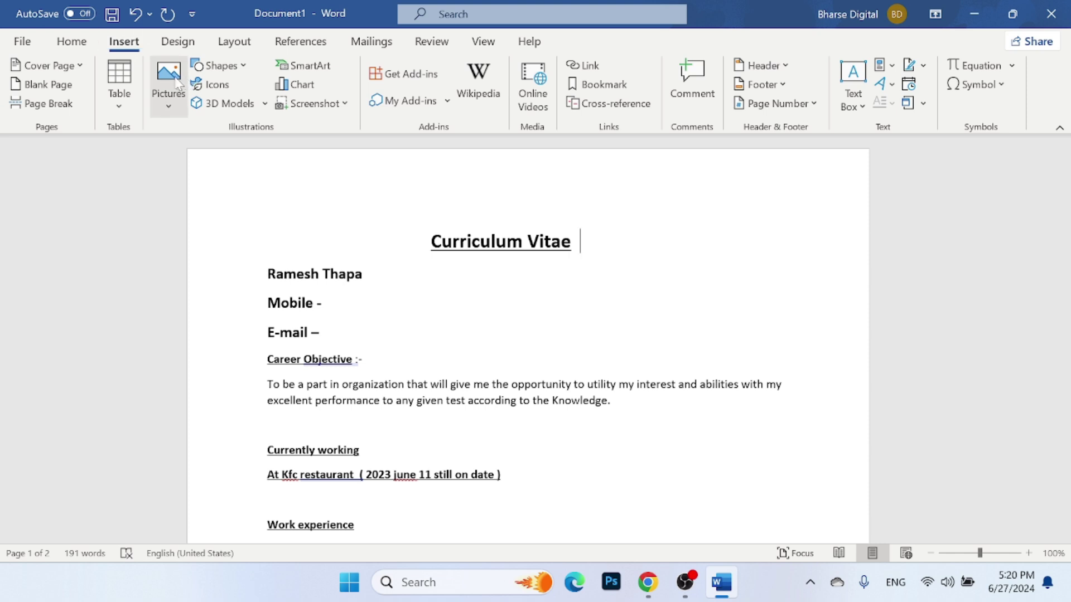
click(175, 83)
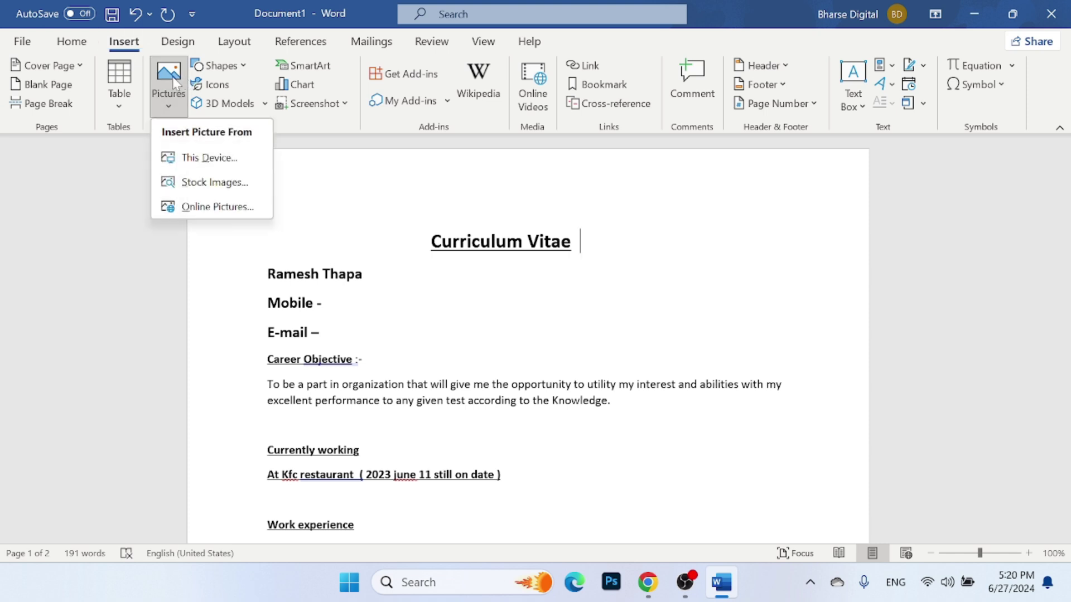
click(192, 161)
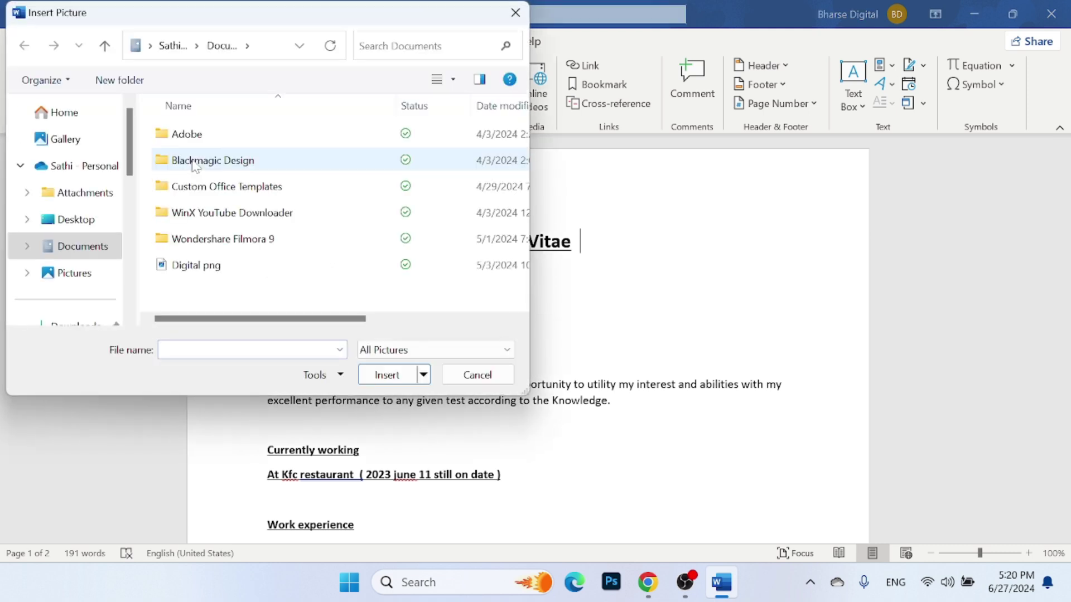
click(84, 224)
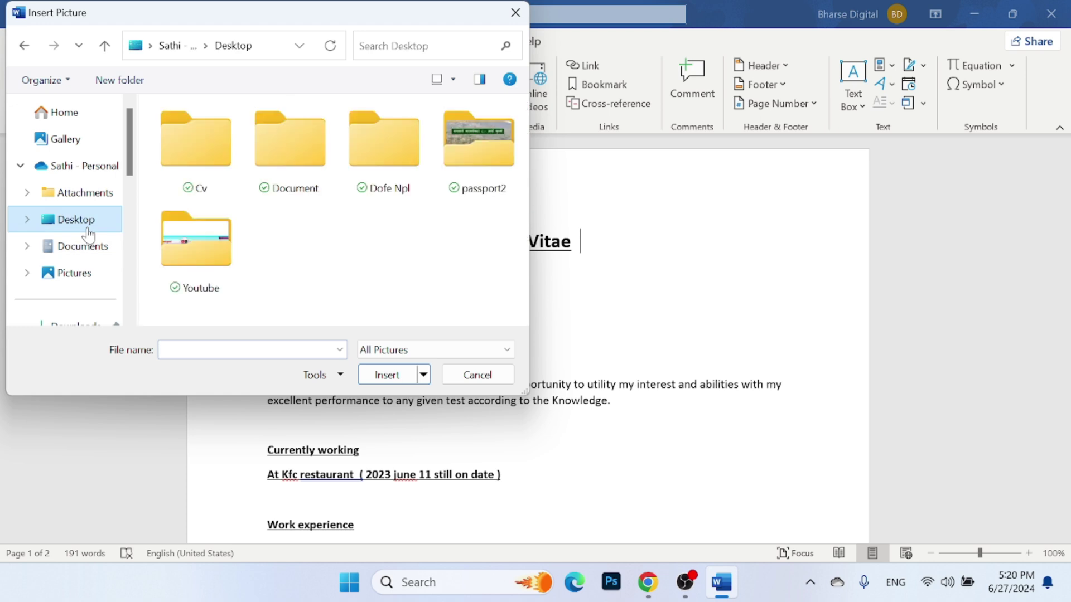
double_click(301, 177)
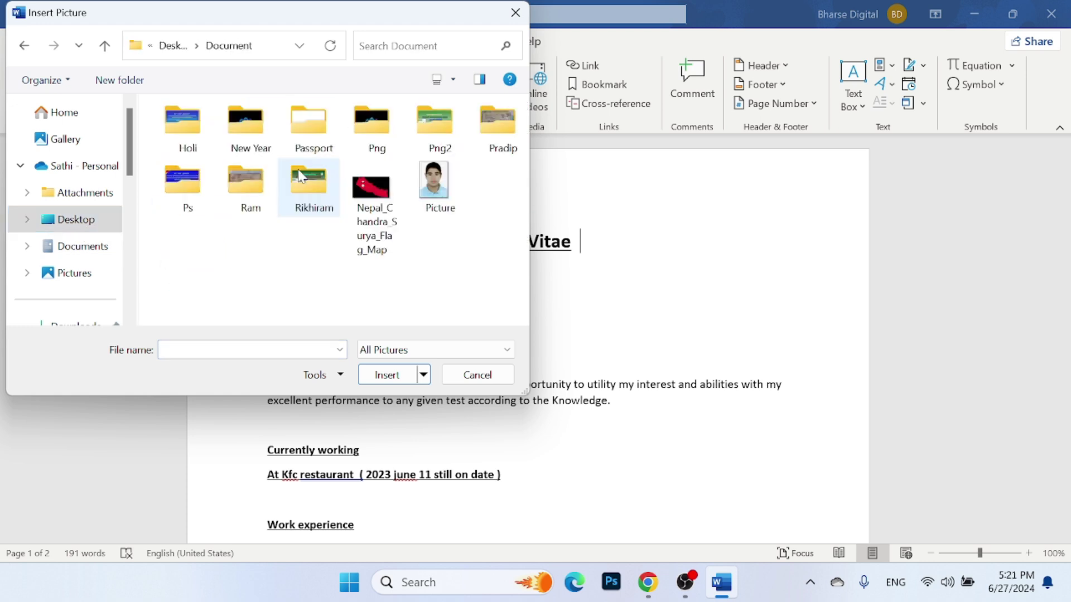
click(434, 184)
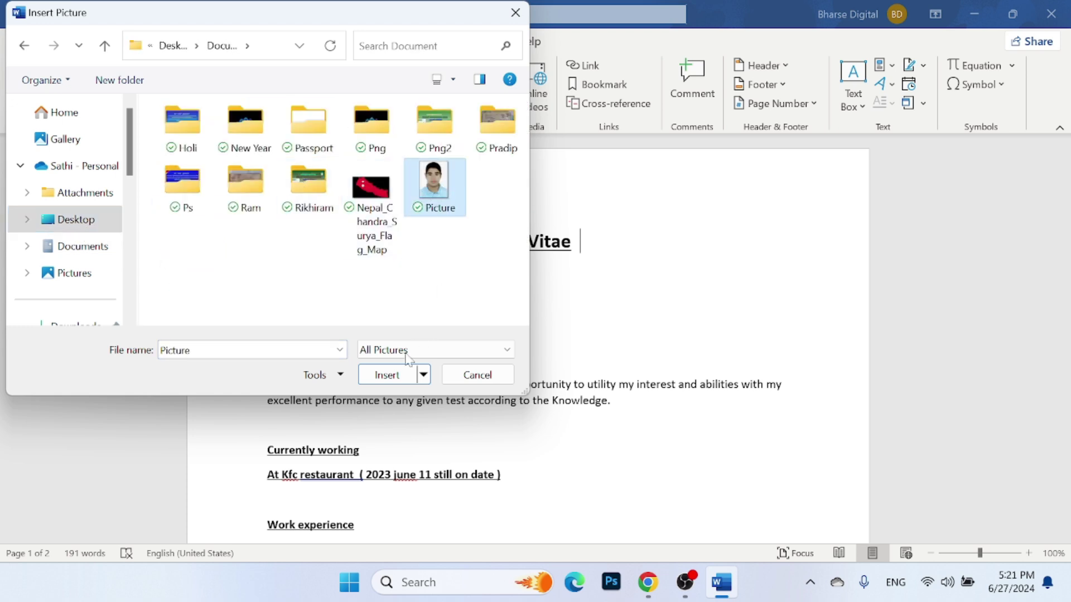
click(388, 375)
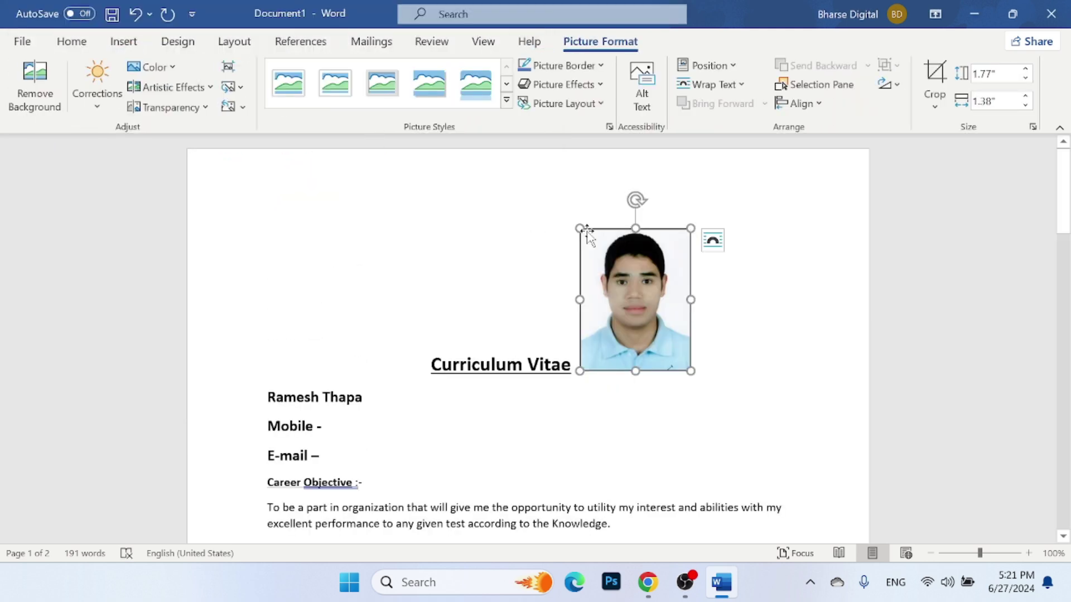
Step: Shrink the photo from its corner, drag it to the page's top-right, and deselect it
drag(578, 227, 624, 267)
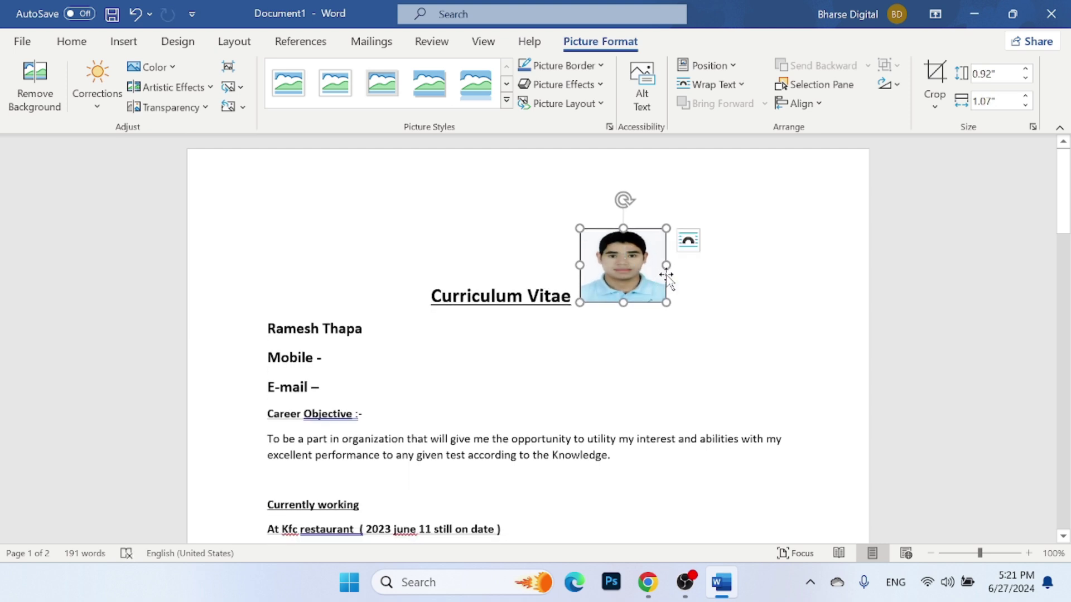
mouse_move(624, 267)
mouse_down()
mouse_move(709, 301)
mouse_move(721, 293)
mouse_up()
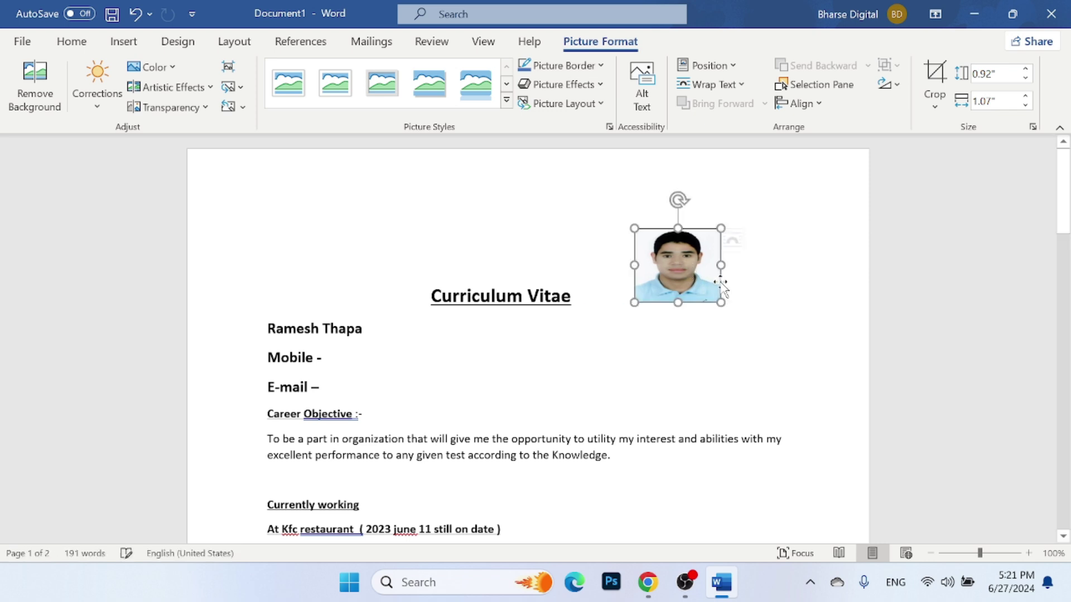
click(248, 210)
click(528, 190)
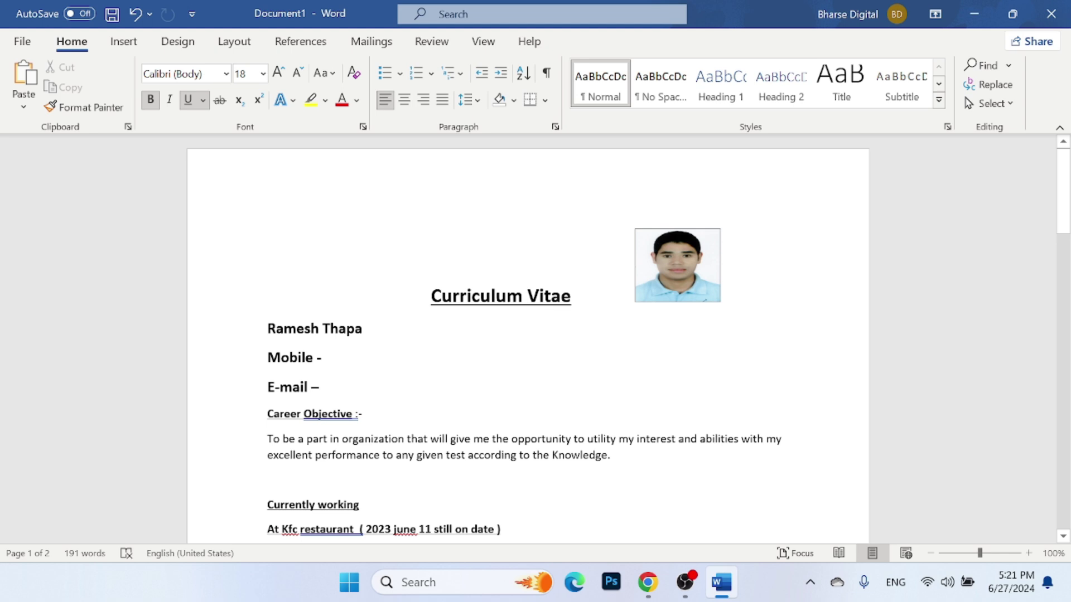
key(ctrl+u)
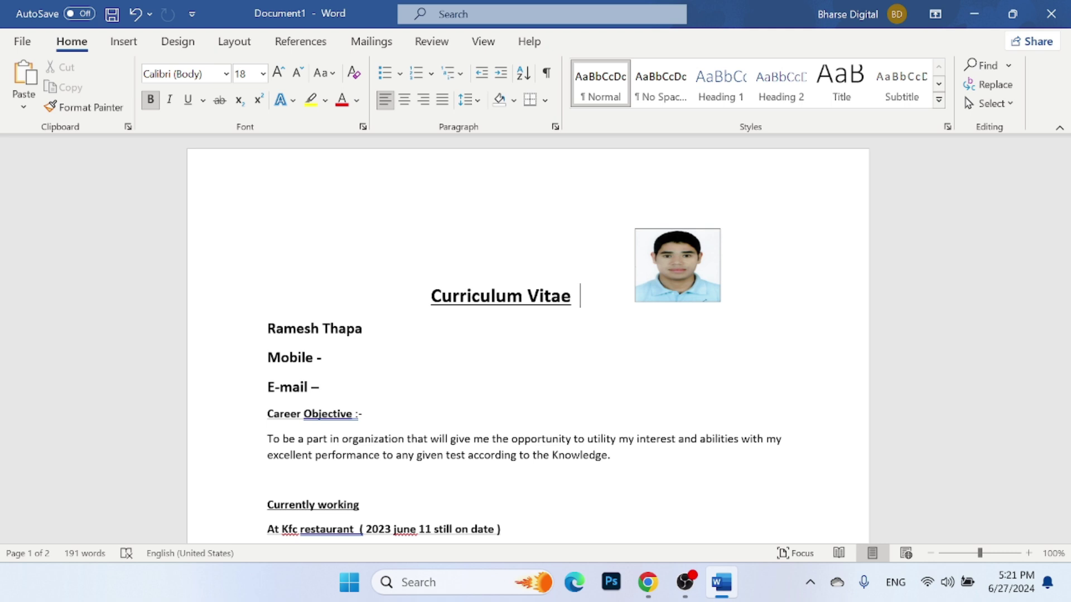
scroll(528, 335, down, 3)
scroll(527, 335, down, 3)
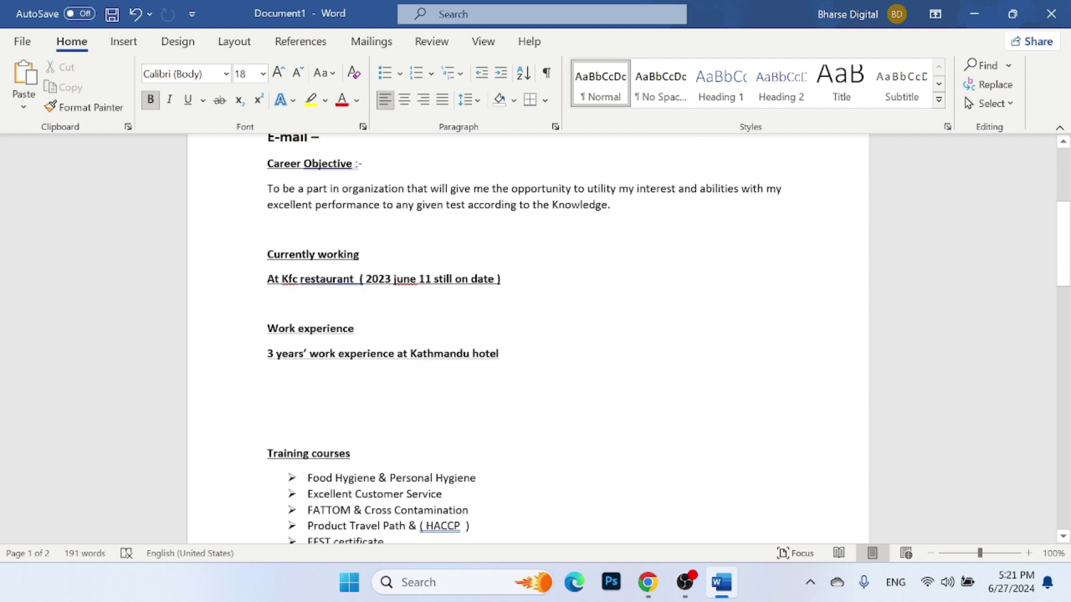
scroll(528, 335, down, 4)
scroll(528, 334, down, 5)
scroll(528, 335, down, 3)
scroll(528, 335, down, 5)
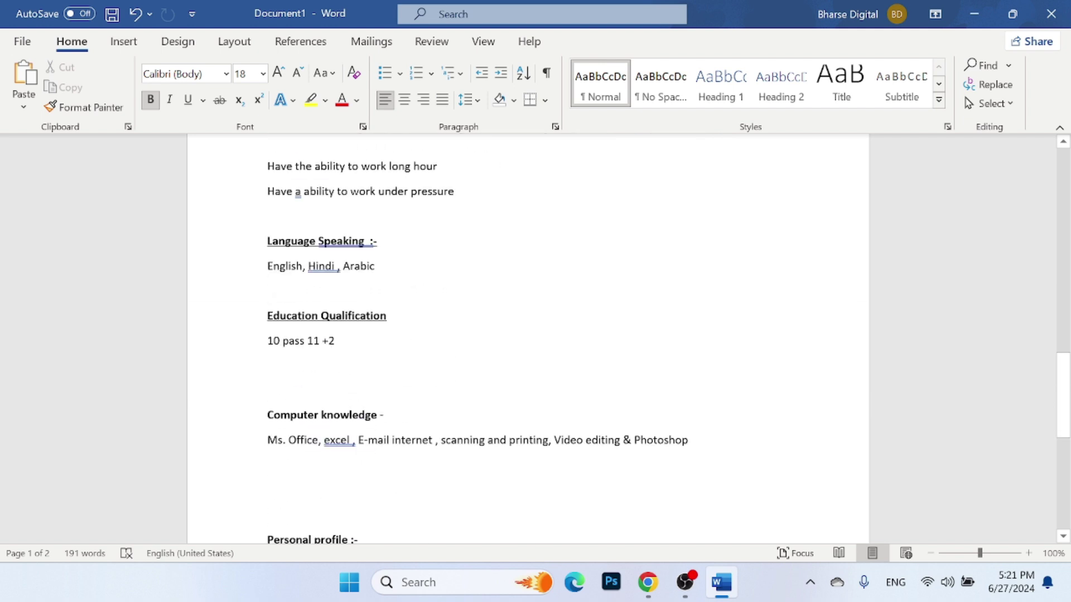
scroll(527, 334, down, 4)
scroll(527, 335, down, 1)
scroll(528, 335, down, 2)
scroll(528, 334, down, 1)
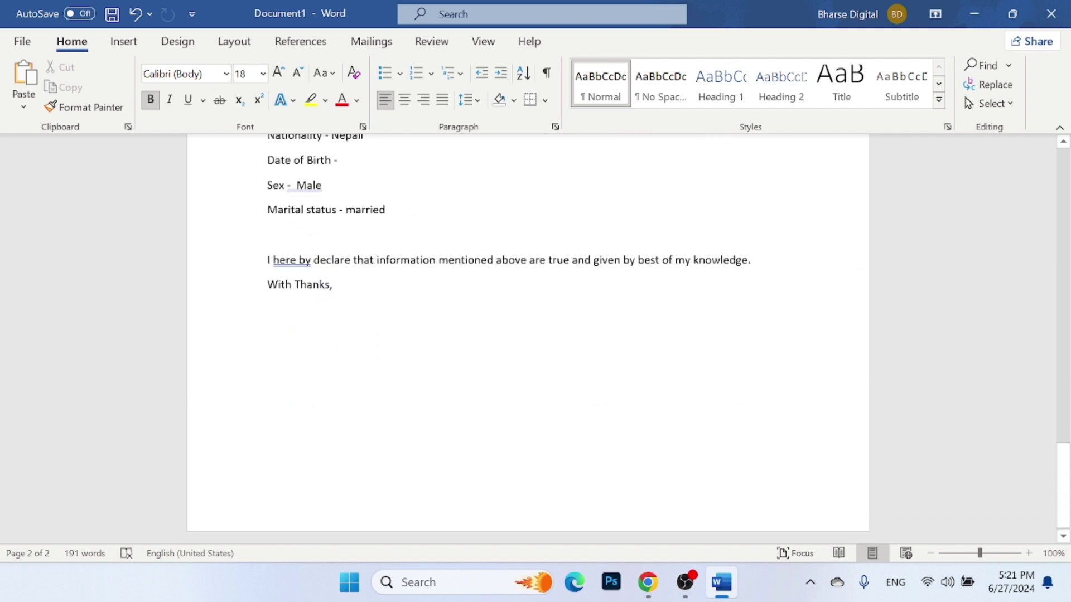
scroll(528, 335, up, 4)
scroll(528, 335, up, 4)
scroll(527, 335, up, 5)
scroll(528, 335, up, 5)
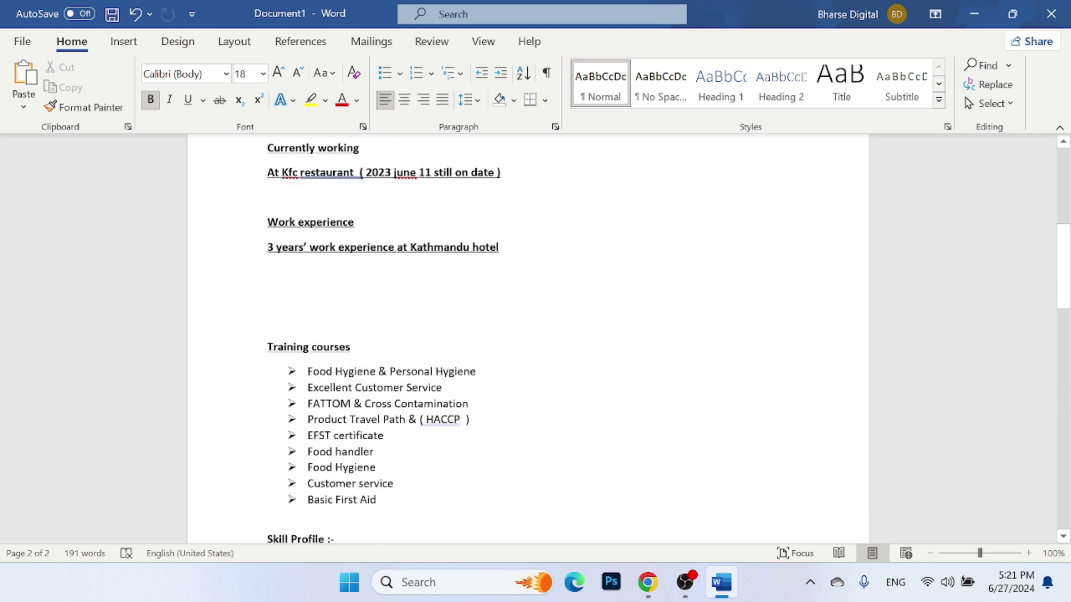
scroll(528, 335, up, 5)
scroll(528, 335, up, 2)
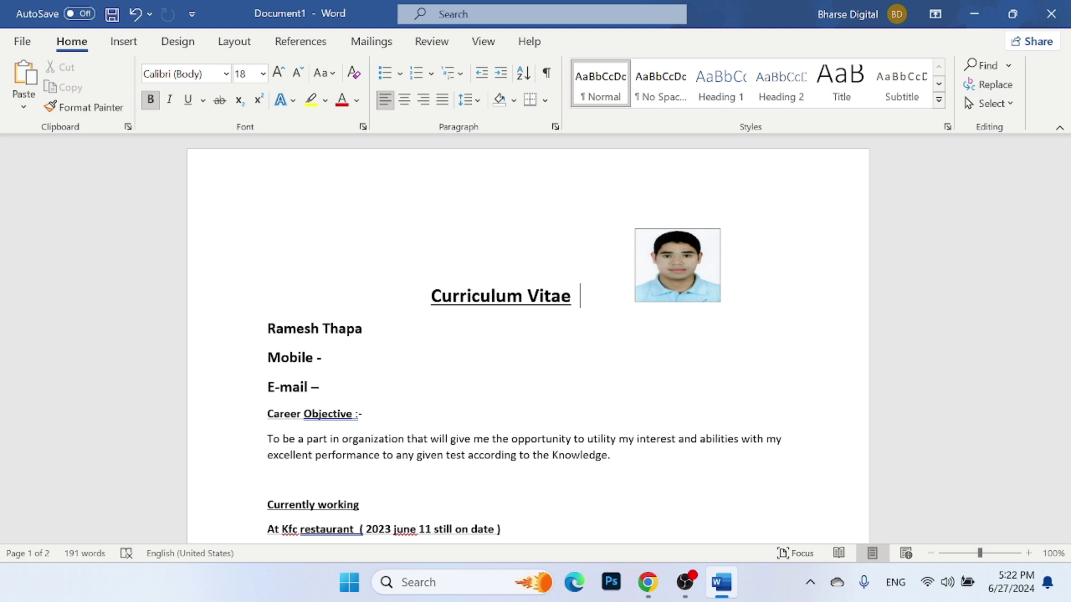
scroll(528, 335, down, 2)
scroll(528, 335, down, 2)
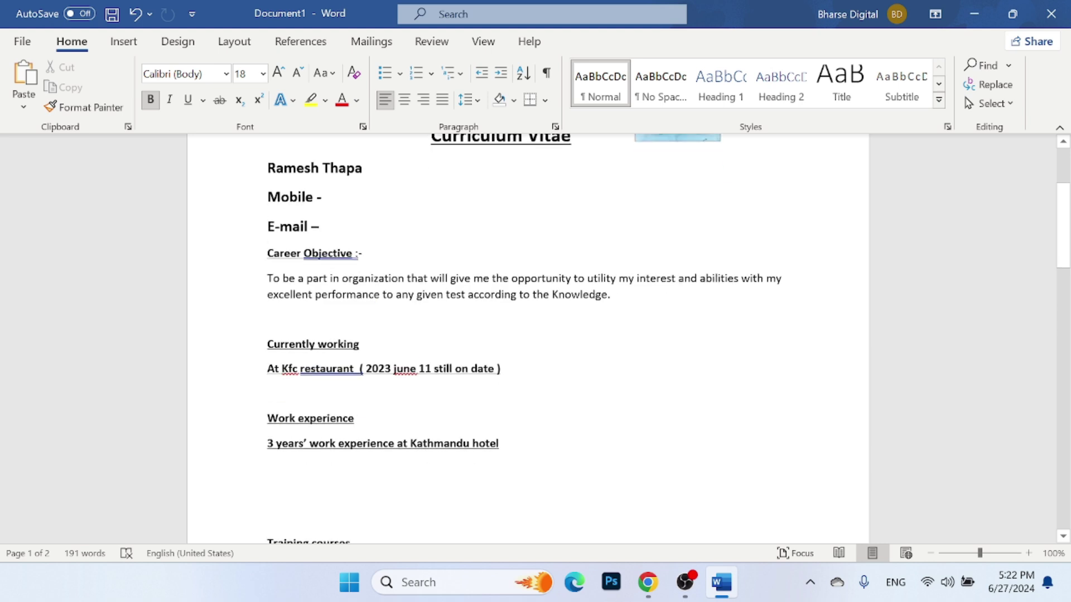
scroll(528, 335, down, 3)
scroll(528, 335, down, 2)
scroll(528, 335, down, 2)
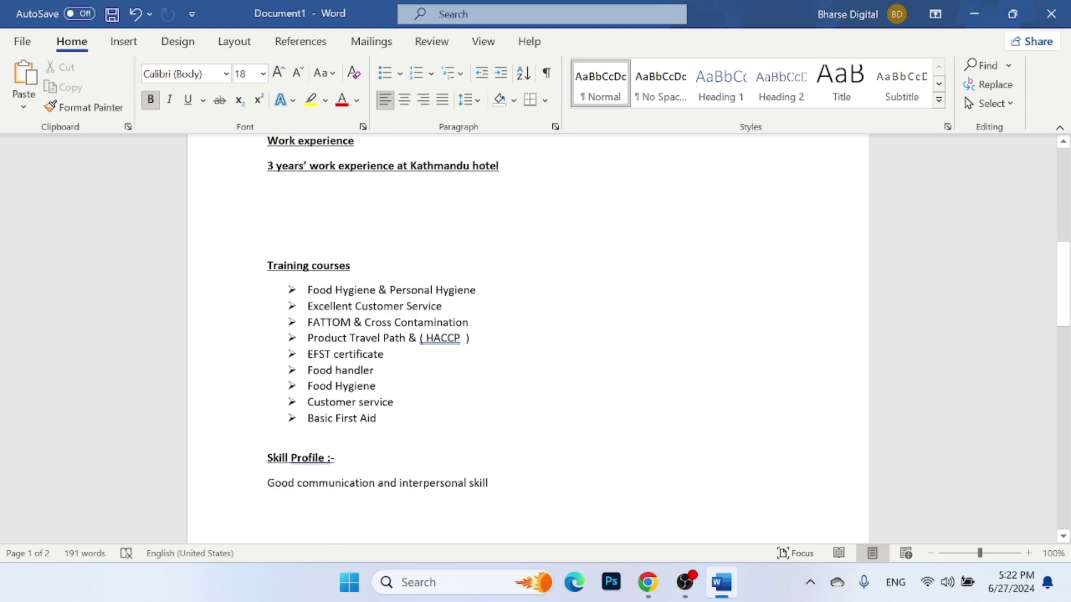
scroll(527, 335, down, 2)
scroll(528, 335, down, 2)
scroll(528, 334, down, 2)
scroll(528, 335, up, 2)
scroll(528, 335, up, 6)
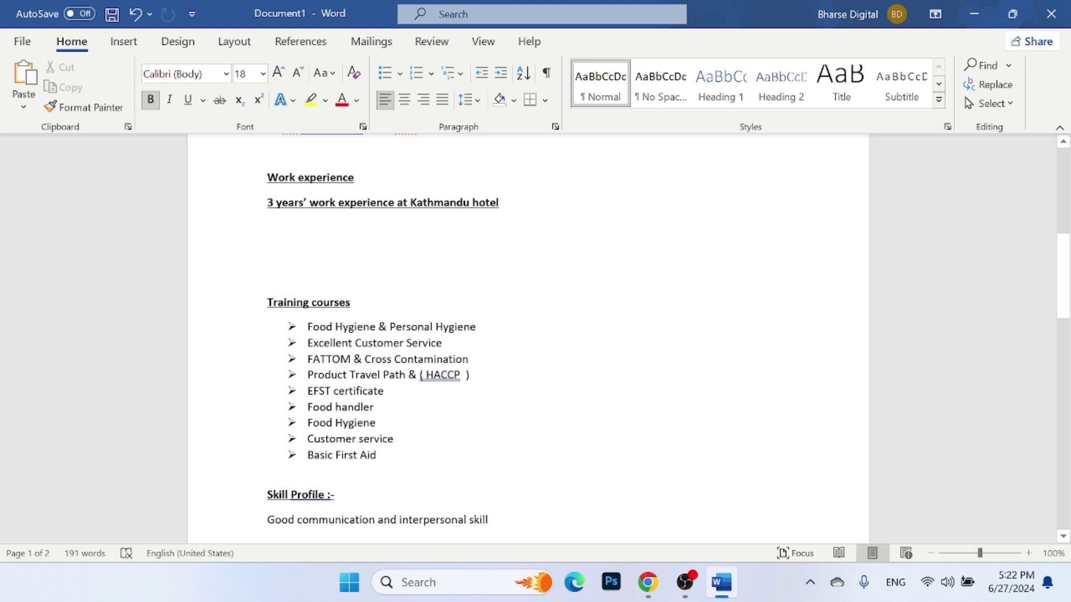
scroll(527, 335, down, 2)
scroll(528, 335, down, 1)
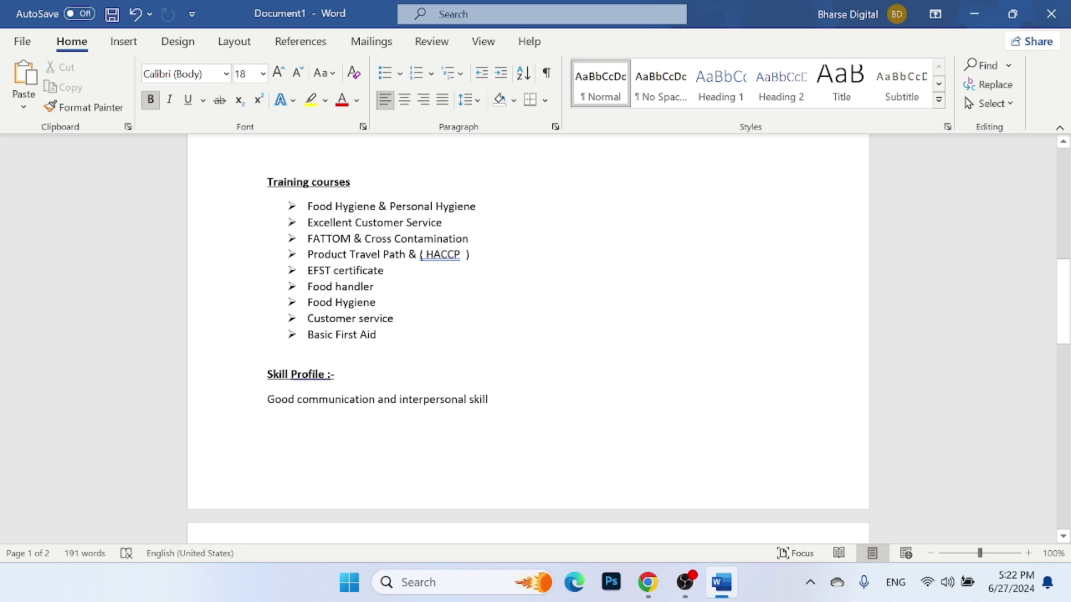
scroll(528, 334, up, 2)
scroll(528, 335, up, 3)
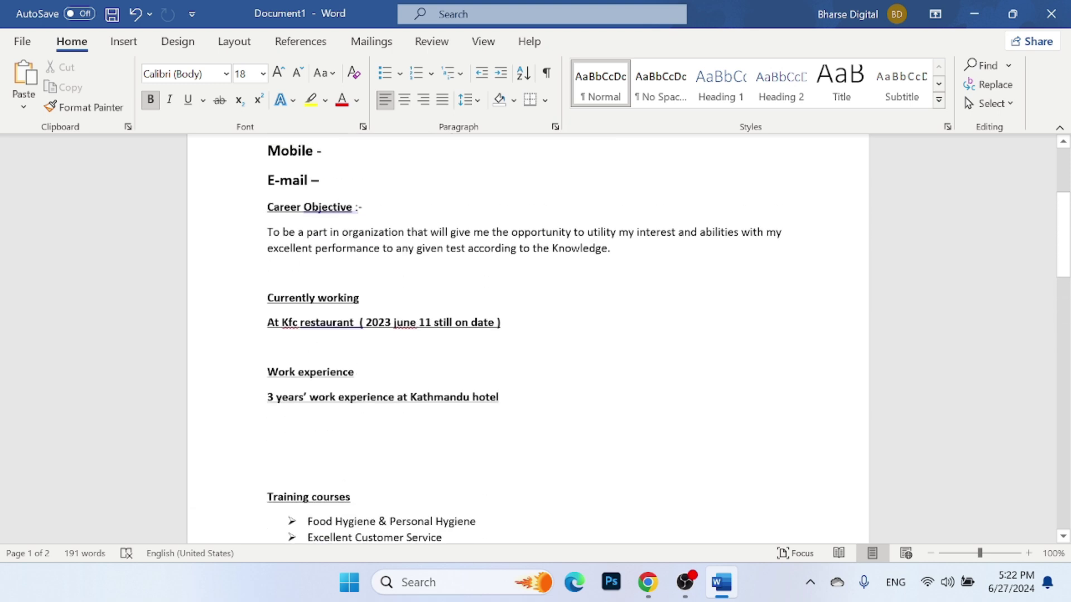
scroll(527, 334, up, 4)
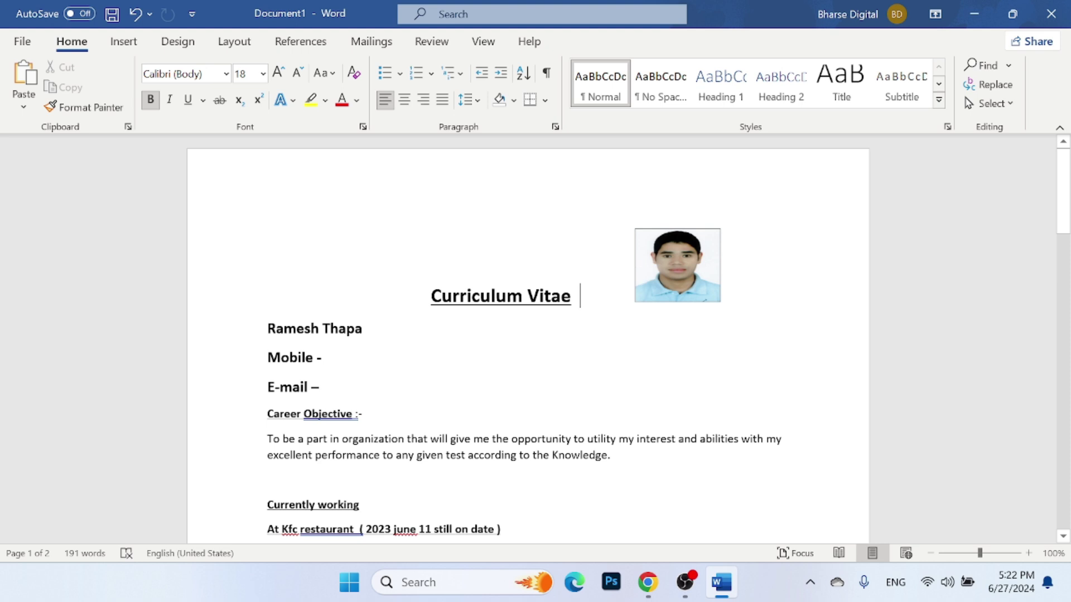
Step: Save the document as 'Curriculum Vitae' to OneDrive Documents and dismiss the tip
click(112, 13)
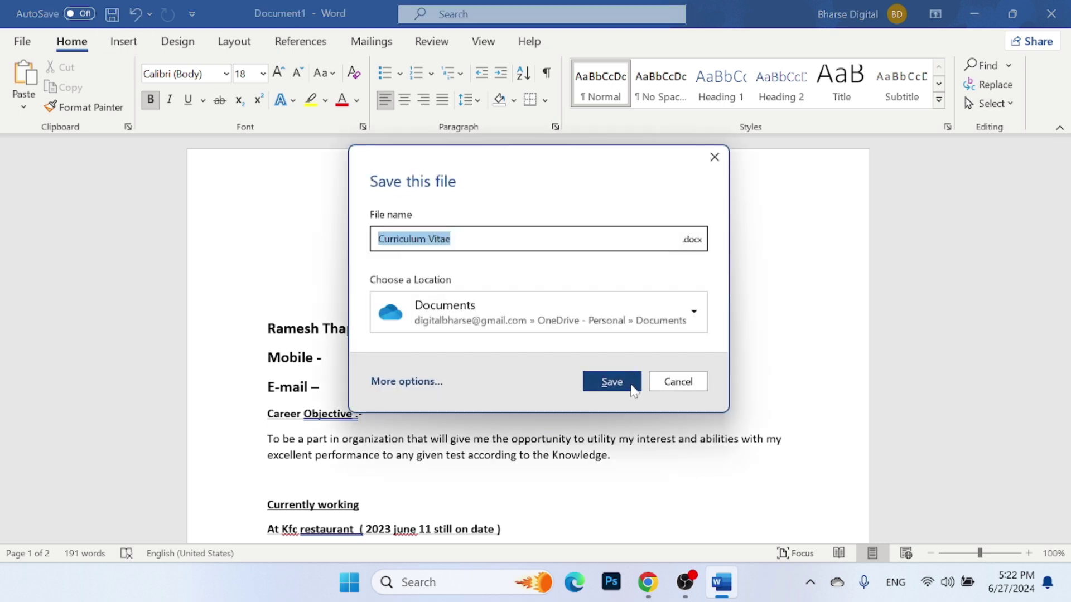
click(629, 382)
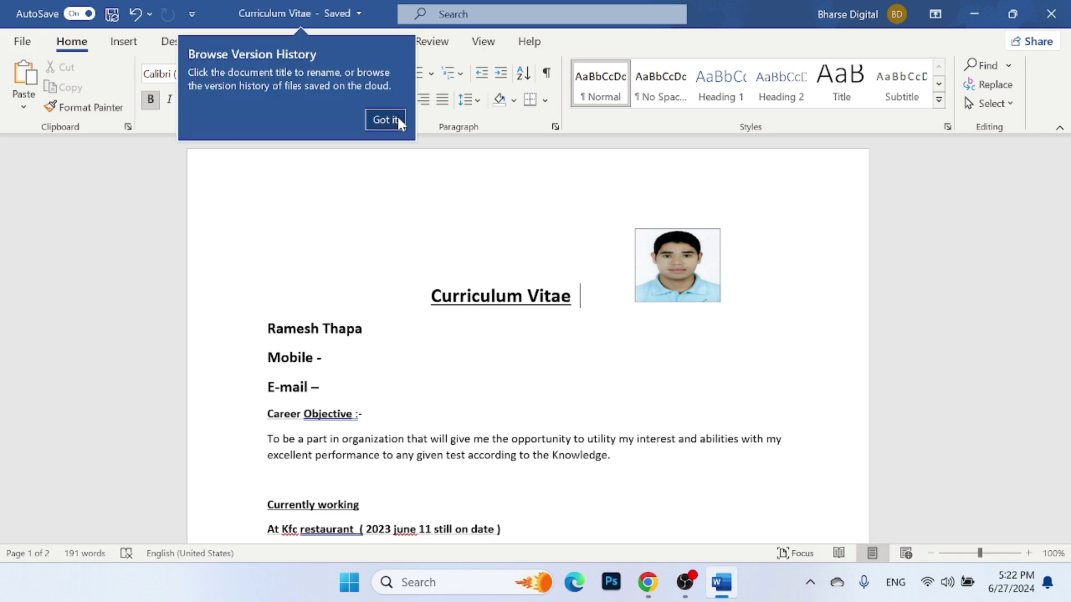
click(382, 121)
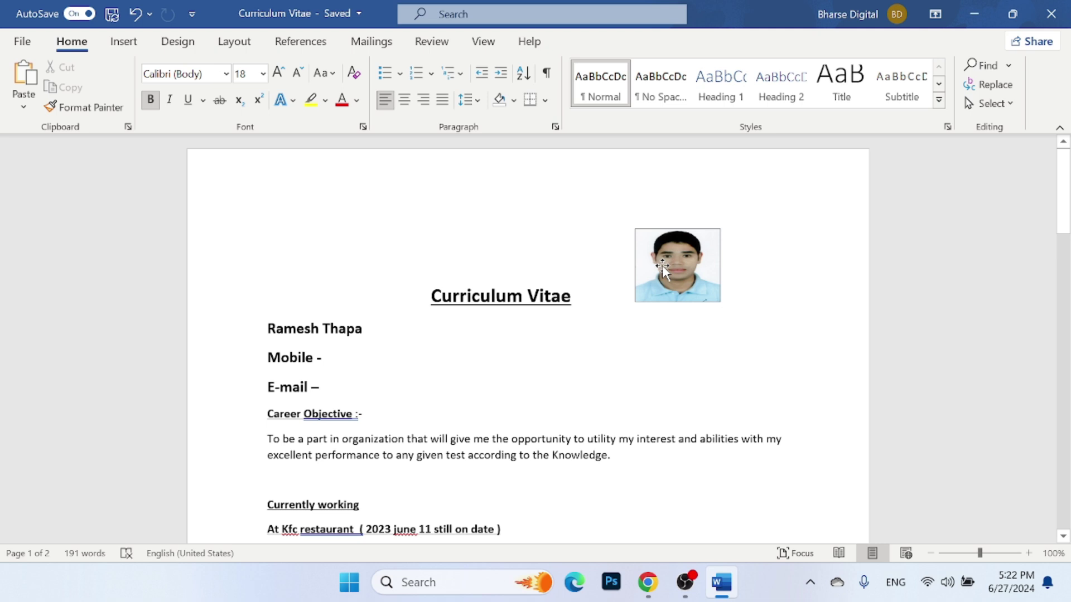
scroll(661, 266, down, 3)
scroll(661, 266, down, 5)
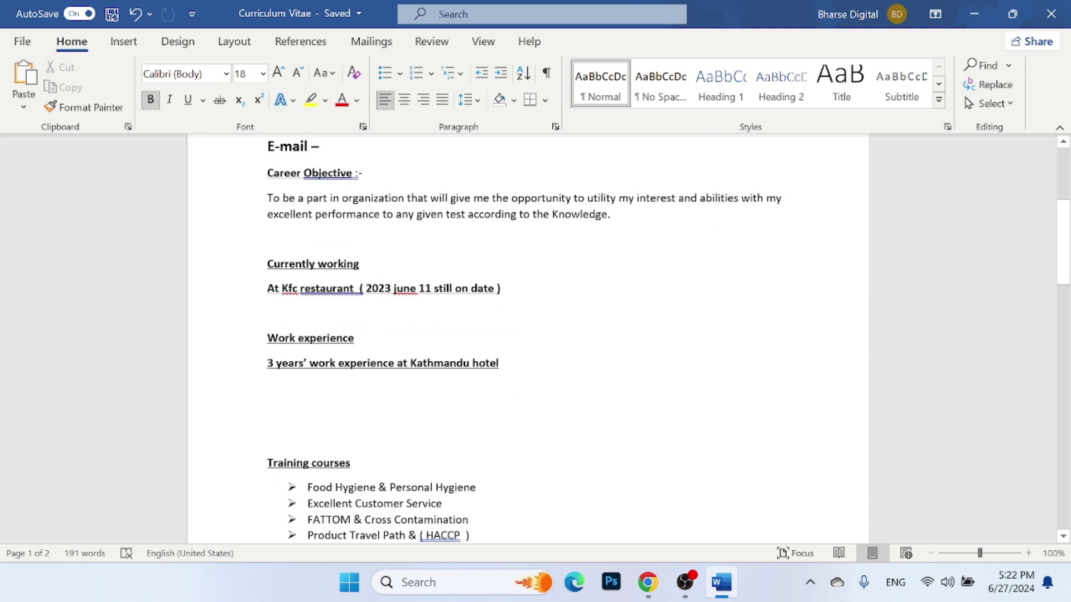
scroll(528, 338, down, 3)
scroll(529, 338, down, 1)
scroll(528, 338, down, 4)
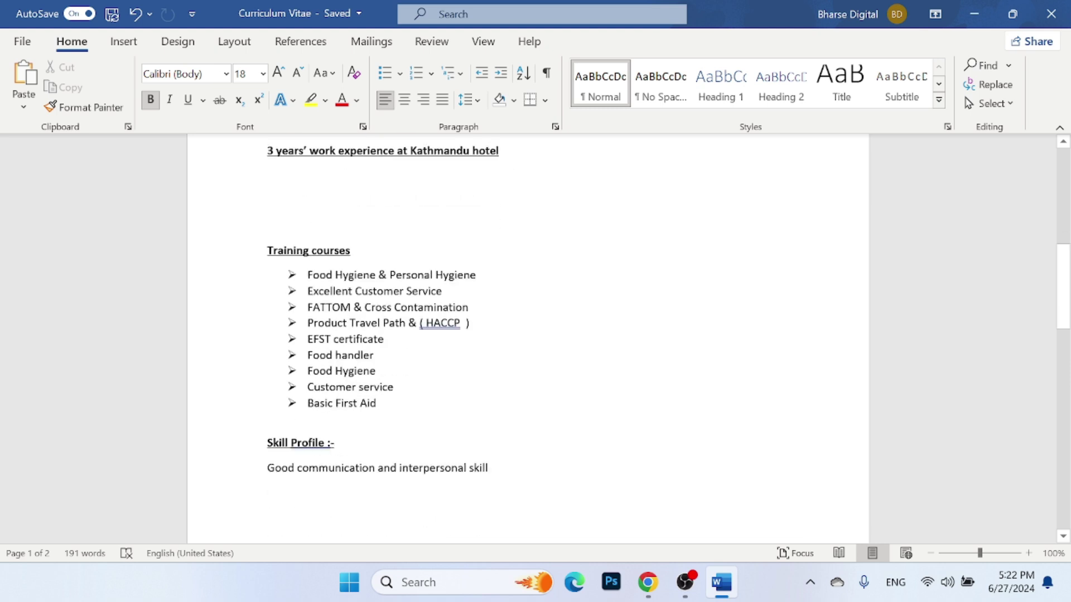
scroll(528, 338, down, 5)
scroll(528, 338, down, 2)
scroll(528, 338, down, 7)
scroll(528, 338, down, 4)
scroll(528, 338, down, 1)
scroll(528, 338, down, 2)
scroll(660, 267, down, 4)
scroll(659, 267, up, 12)
scroll(660, 267, up, 15)
scroll(660, 267, up, 14)
scroll(660, 268, up, 2)
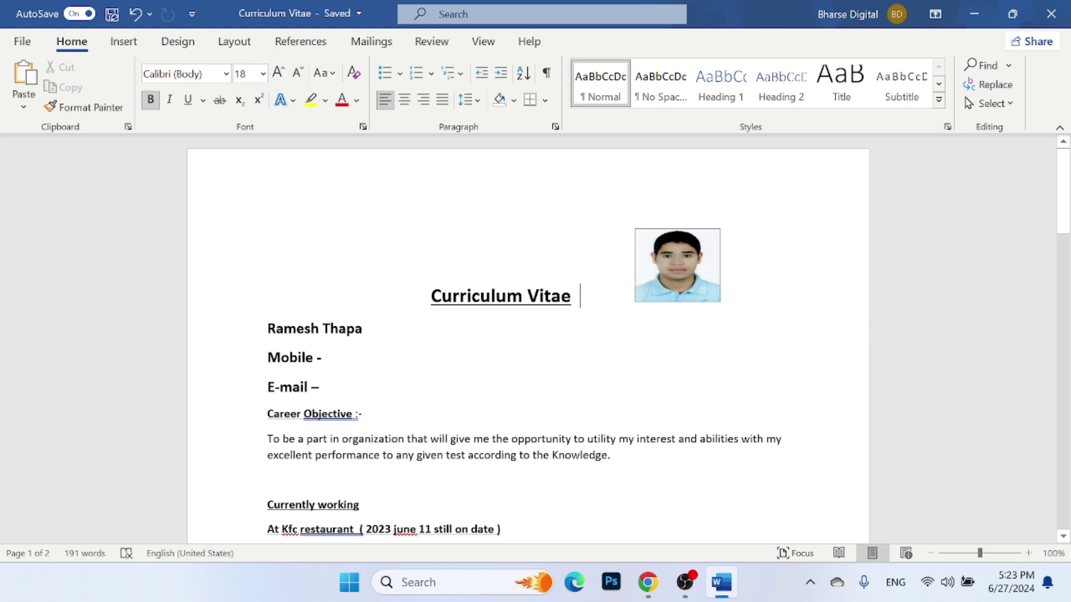
scroll(527, 334, down, 1)
scroll(528, 335, down, 2)
scroll(528, 334, up, 3)
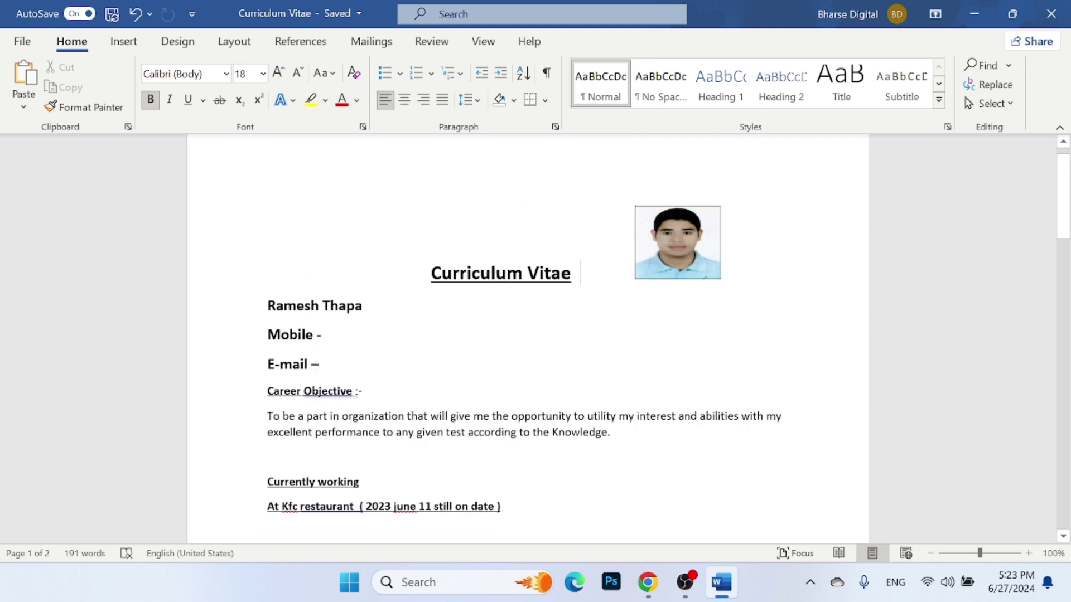